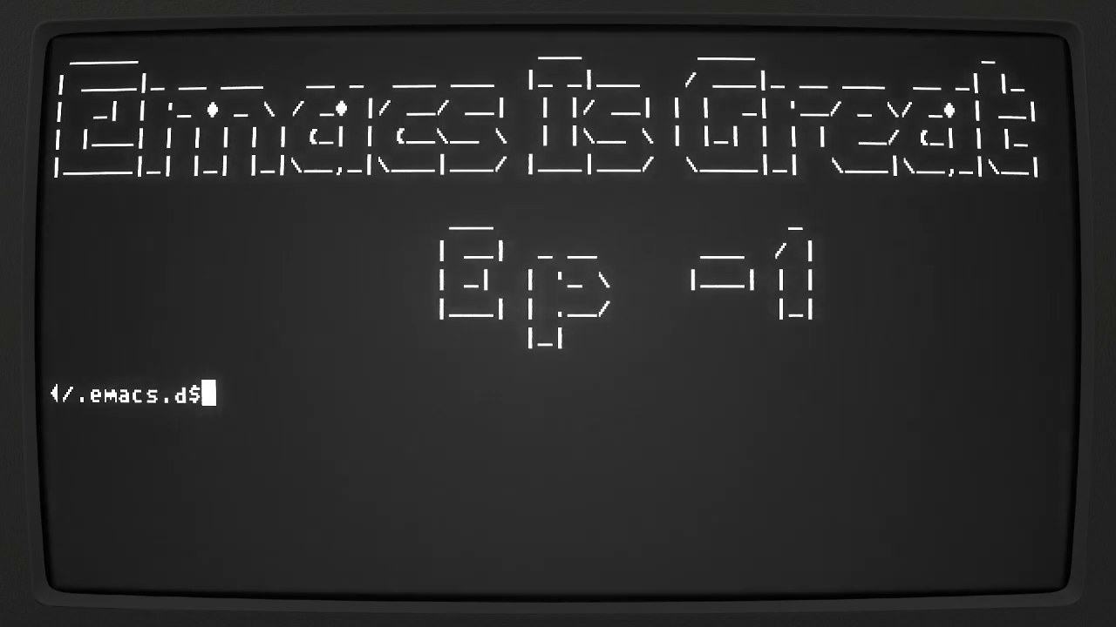
type("git ")
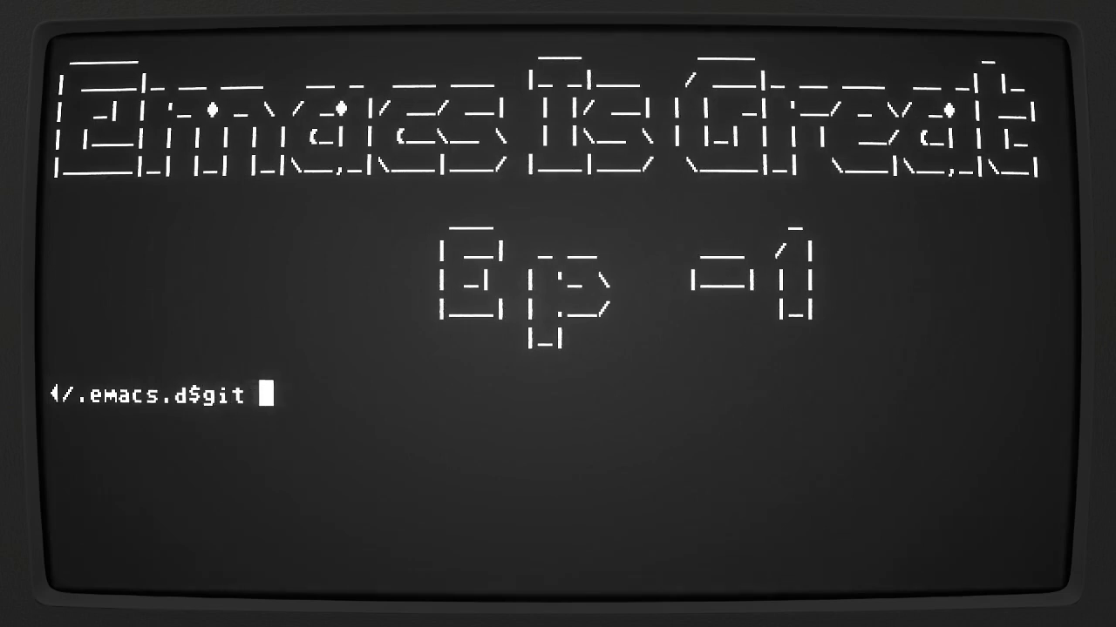
type("status")
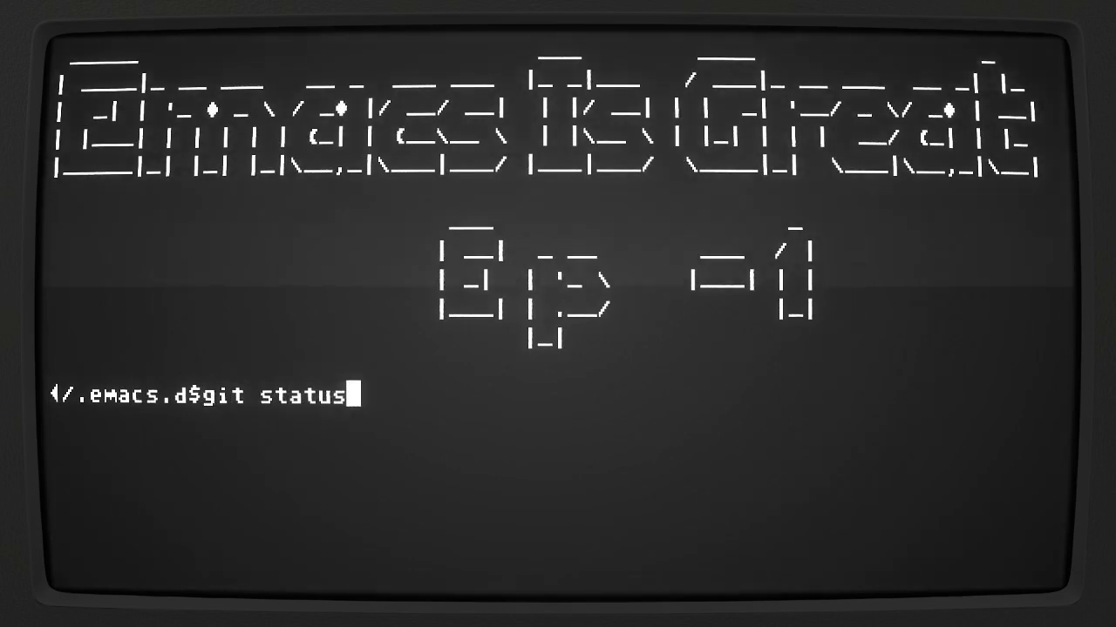
Run git status in ~/.emacs.d, retyping it after a mistype, to see init.el modified.
key("Return")
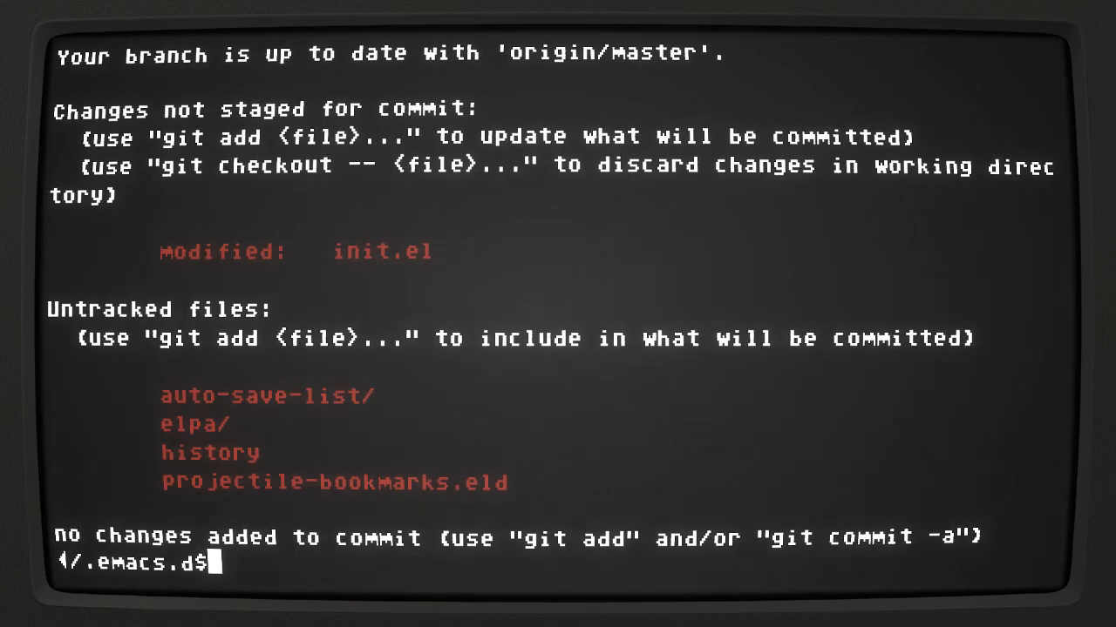
type("fi")
key("BackSpace")
key("BackSpace")
type("git status")
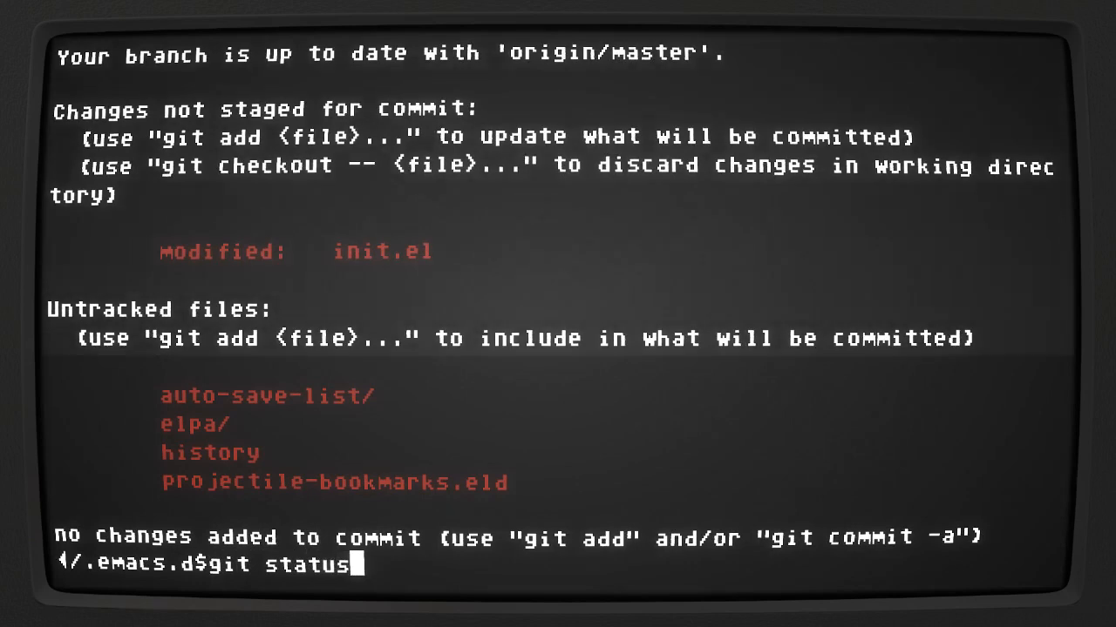
key("Return")
type("g")
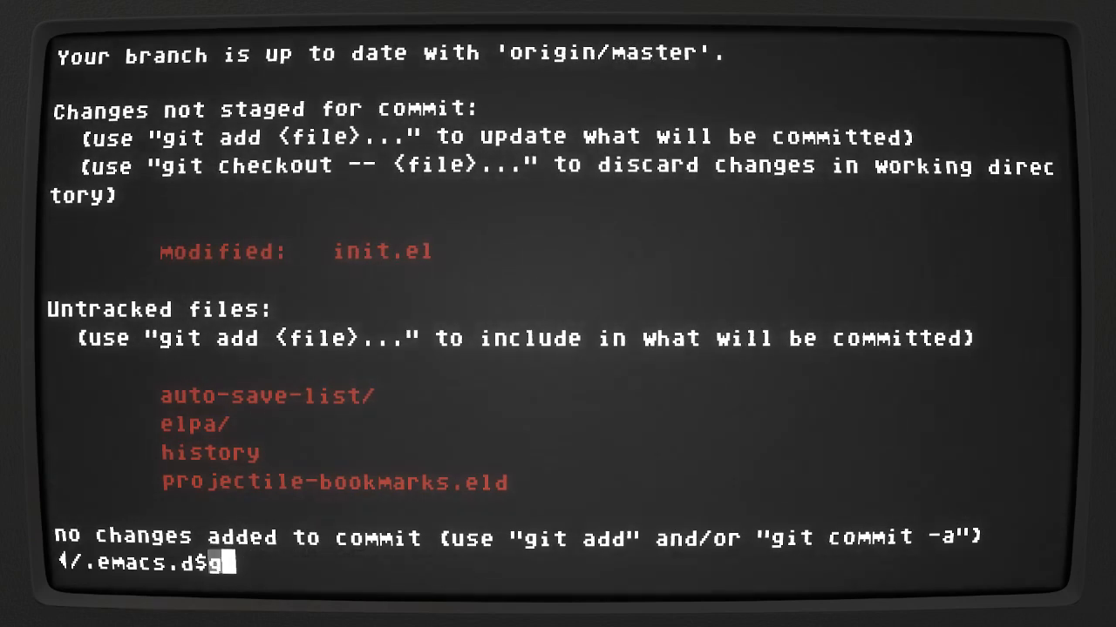
type("it diff")
View the init.el diff, quit the pager, and attempt git stash, which fails without an identity.
key("Return")
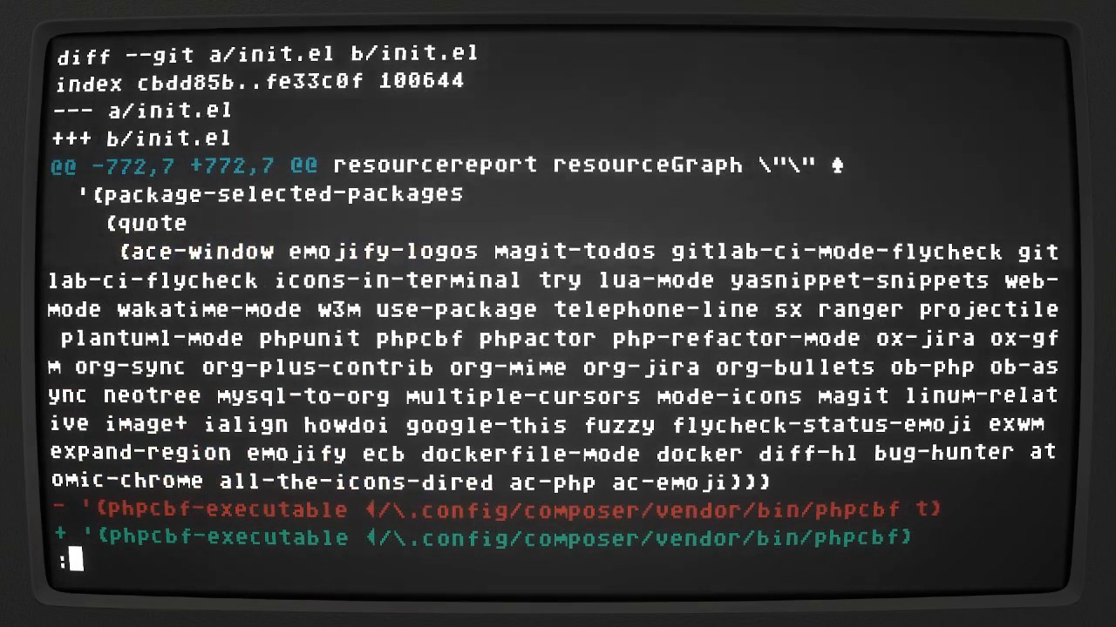
key("q")
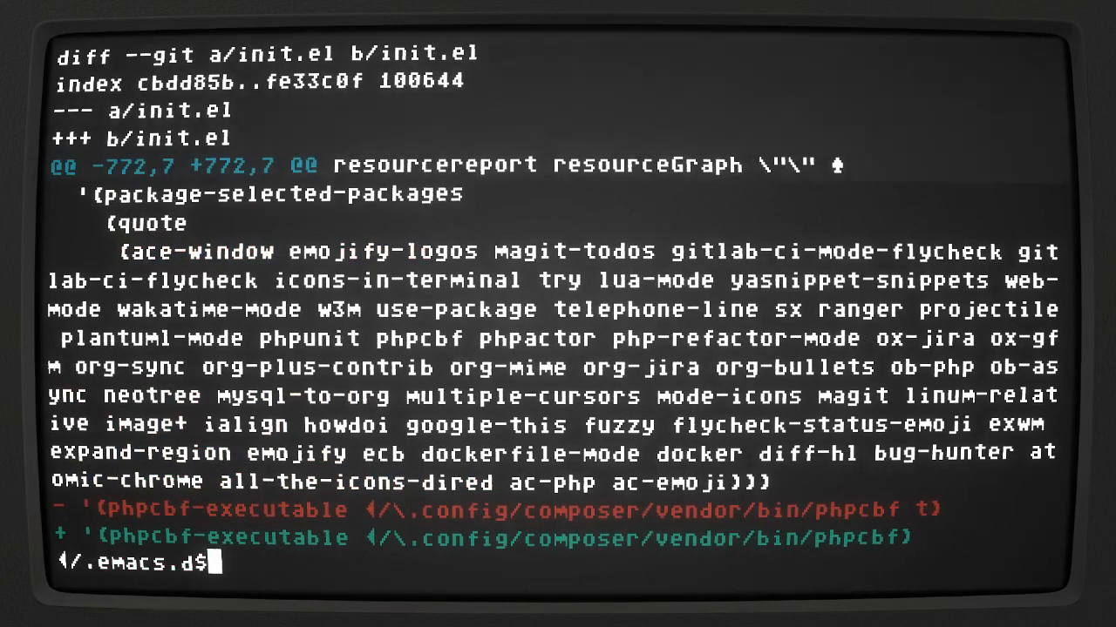
type("git sta")
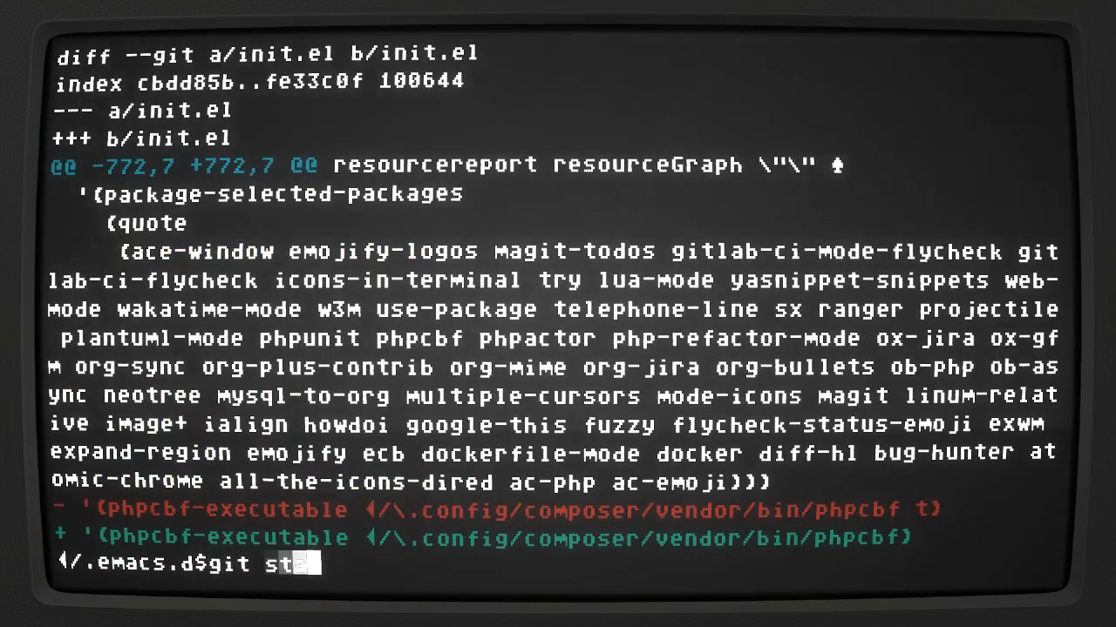
type("sh")
key("Return")
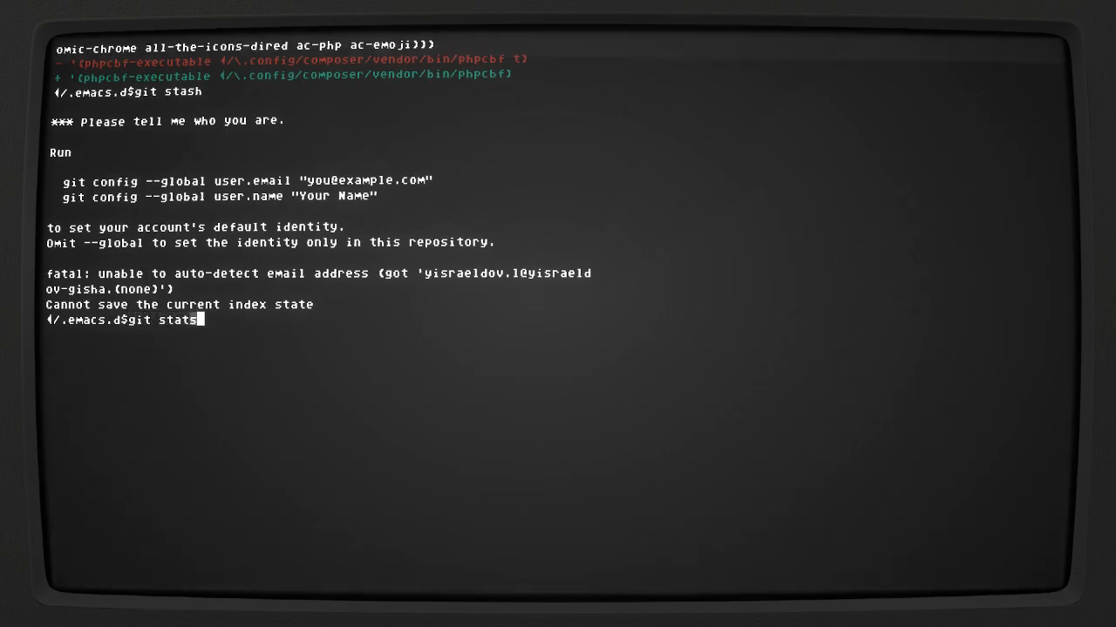
type("us")
Recheck status and run git fetch, supplying the SSH key passphrase.
key("Return")
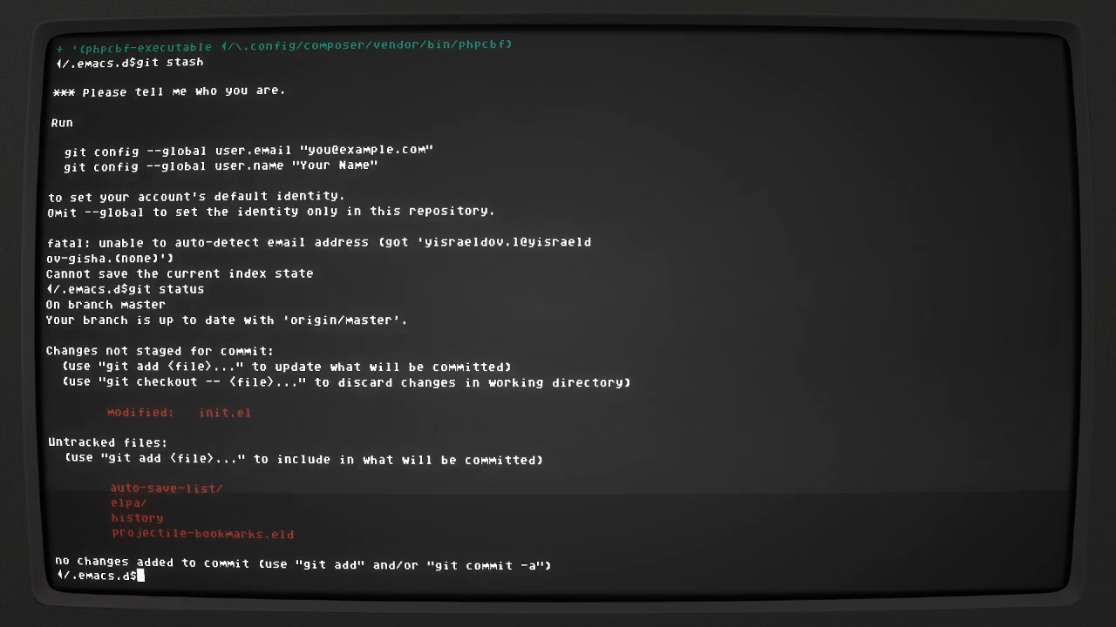
type("git c")
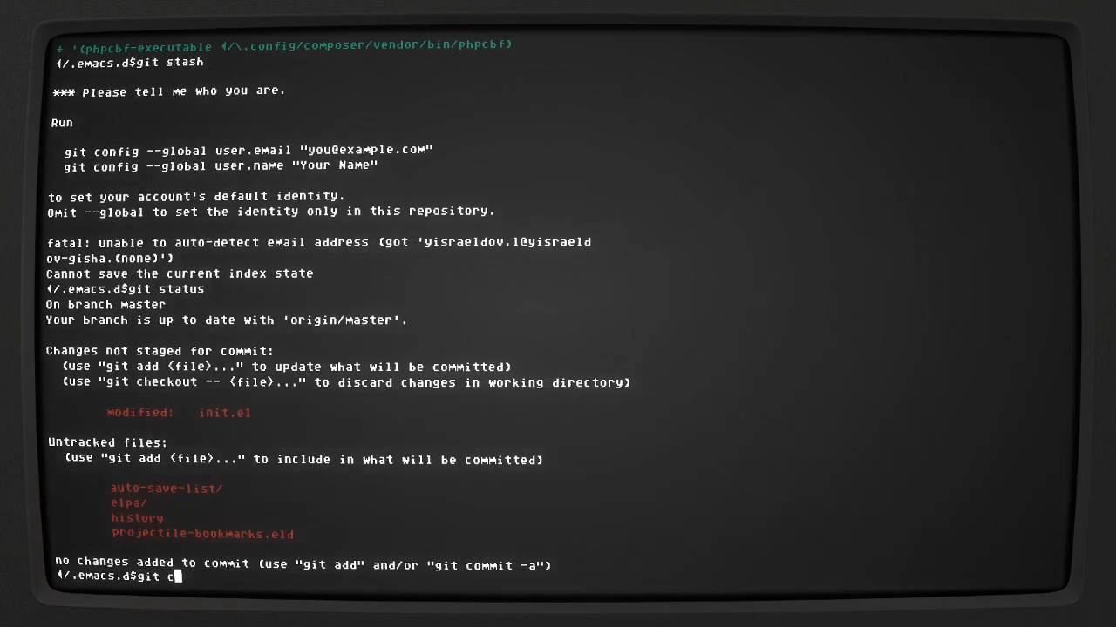
key("BackSpace")
type("fetch")
key("Return")
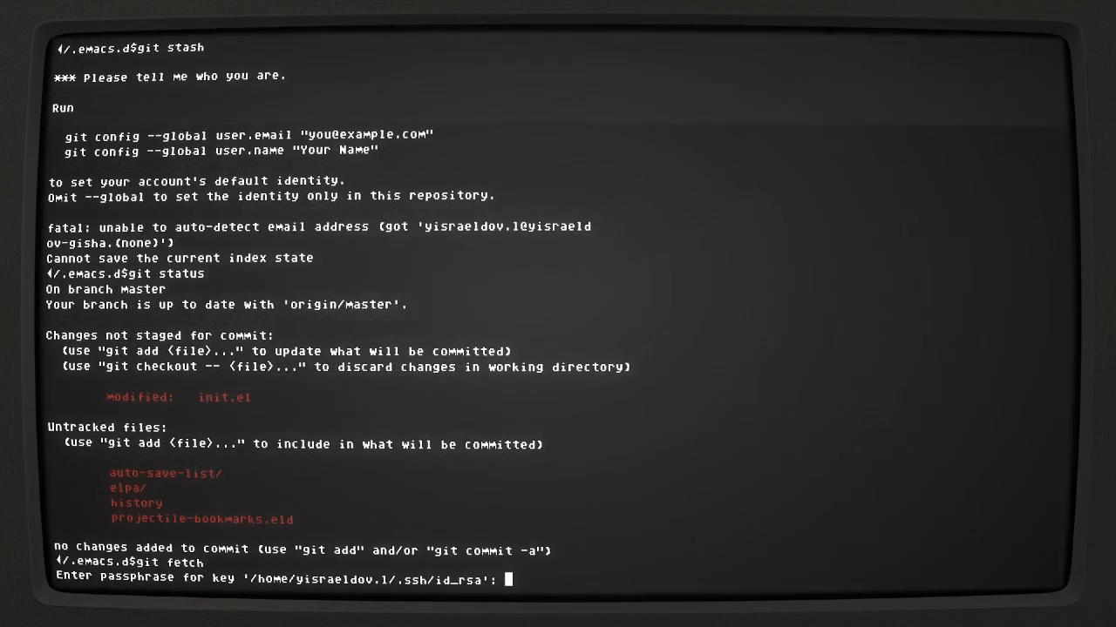
key("Return")
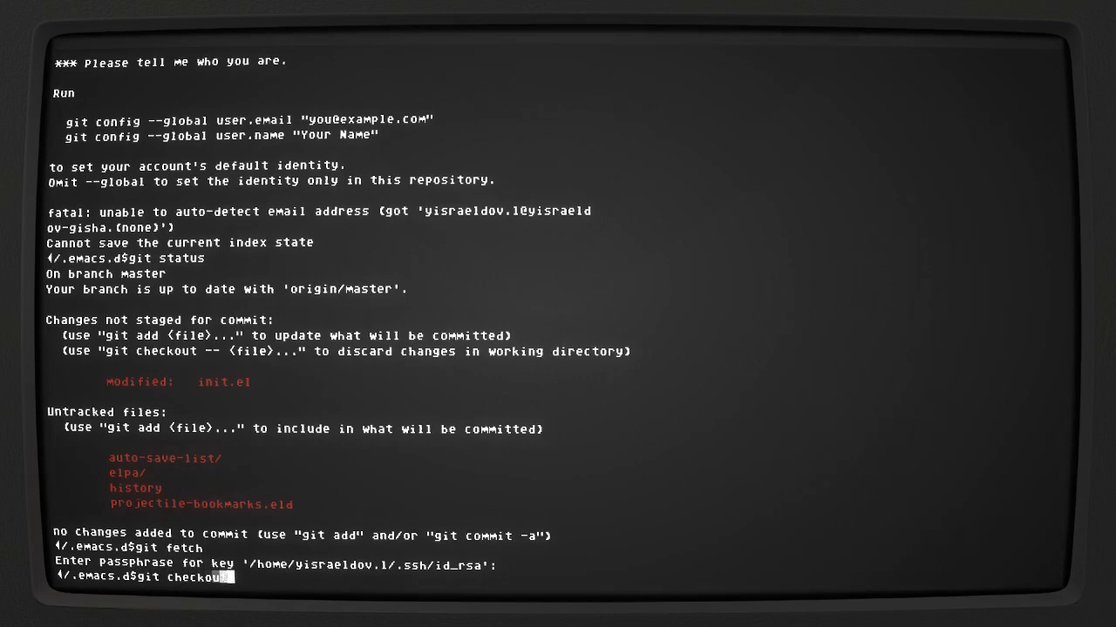
type("t")
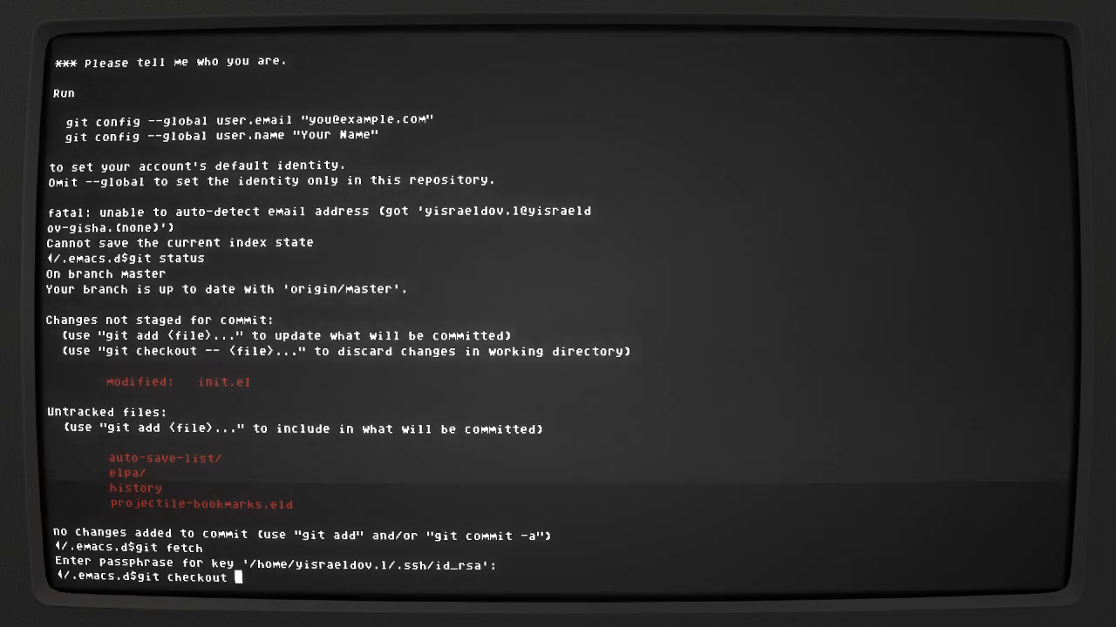
Tab-complete git checkout to the origin/init-cleanup branch name.
key("Tab")
key("Tab")
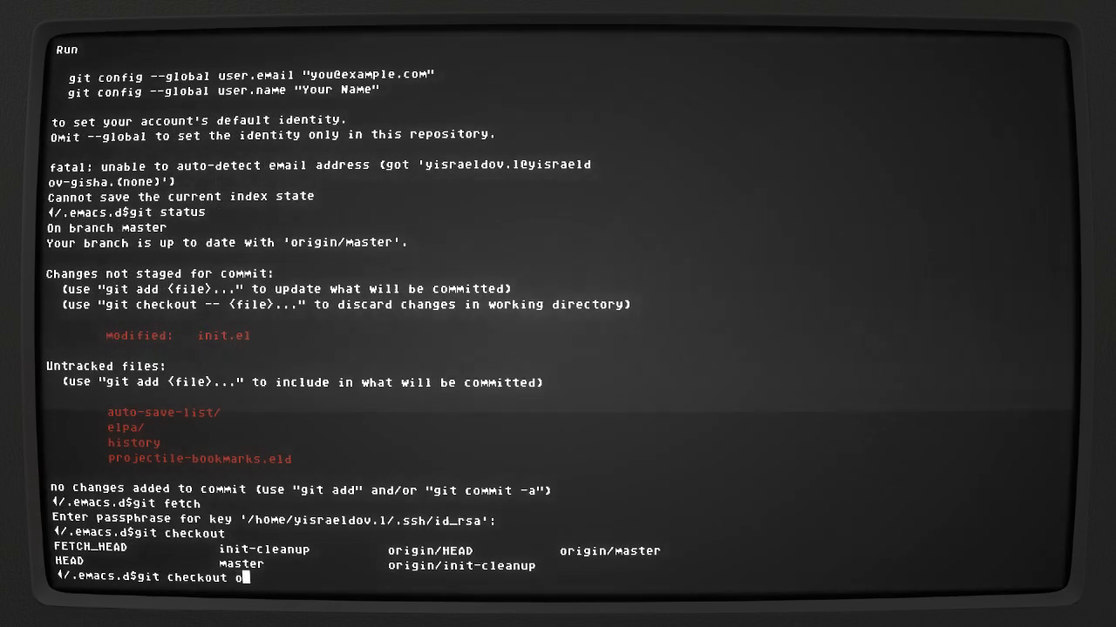
type("r")
key("Tab")
type("c")
type("igin/in")
key("Tab")
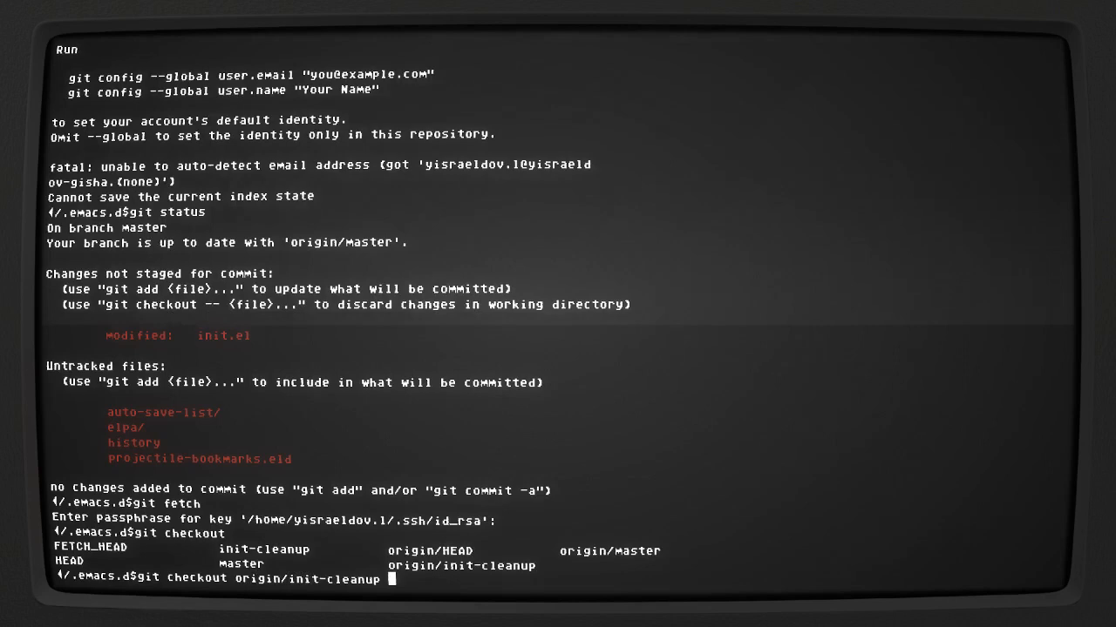
Check out origin/init-cleanup in detached HEAD, then attempt git checkout -b init-cleanup with gti mistyped.
key("Return")
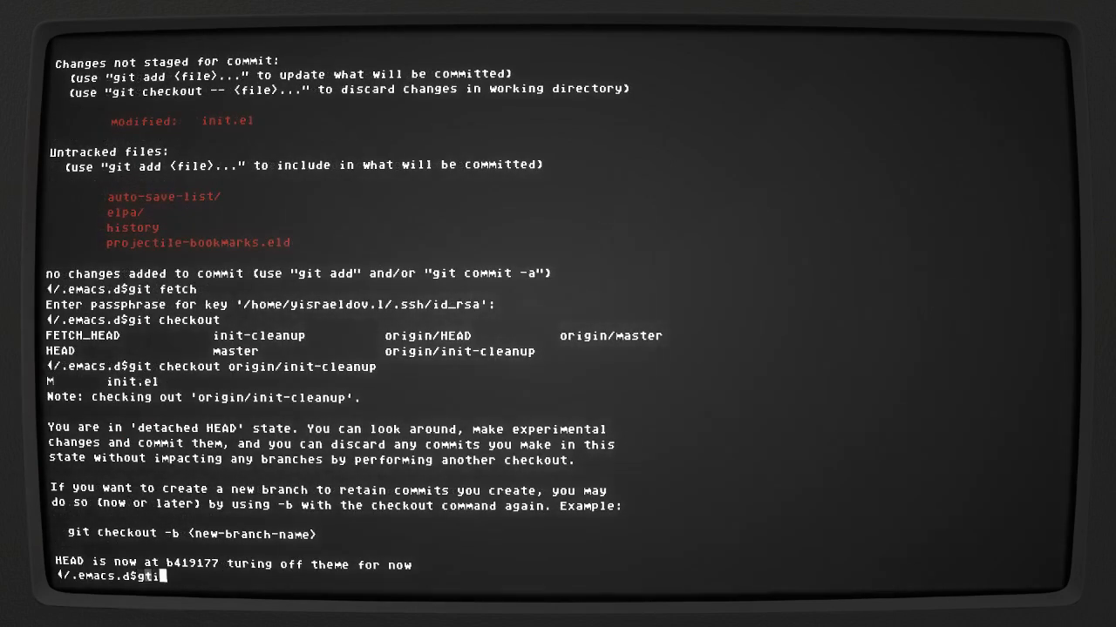
type("checkout -b ")
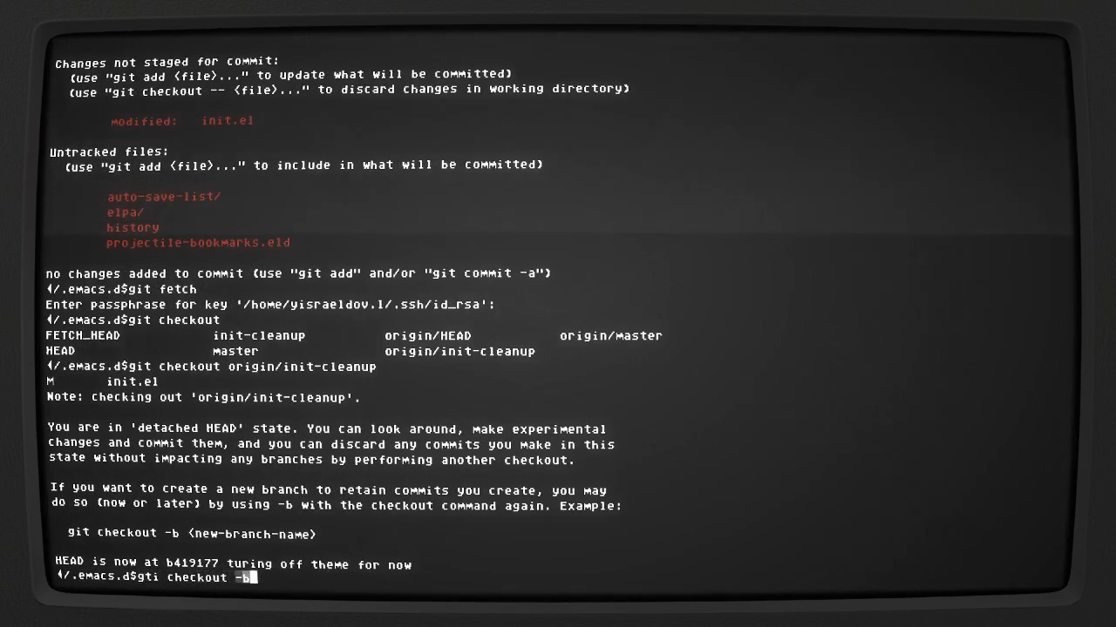
type("o")
key("BackSpace")
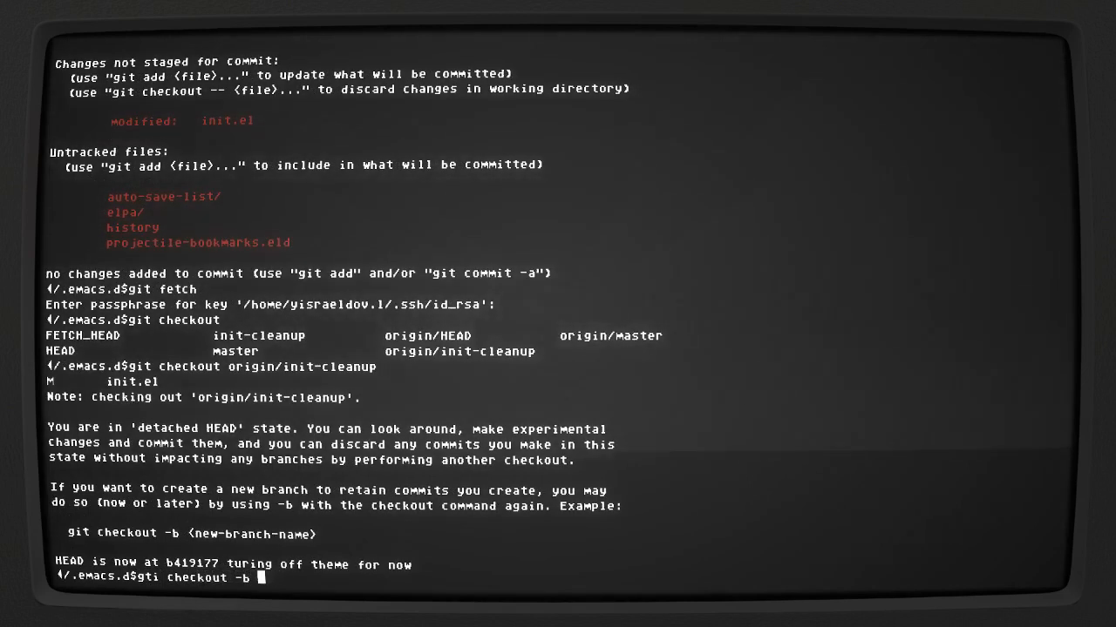
type("it-c")
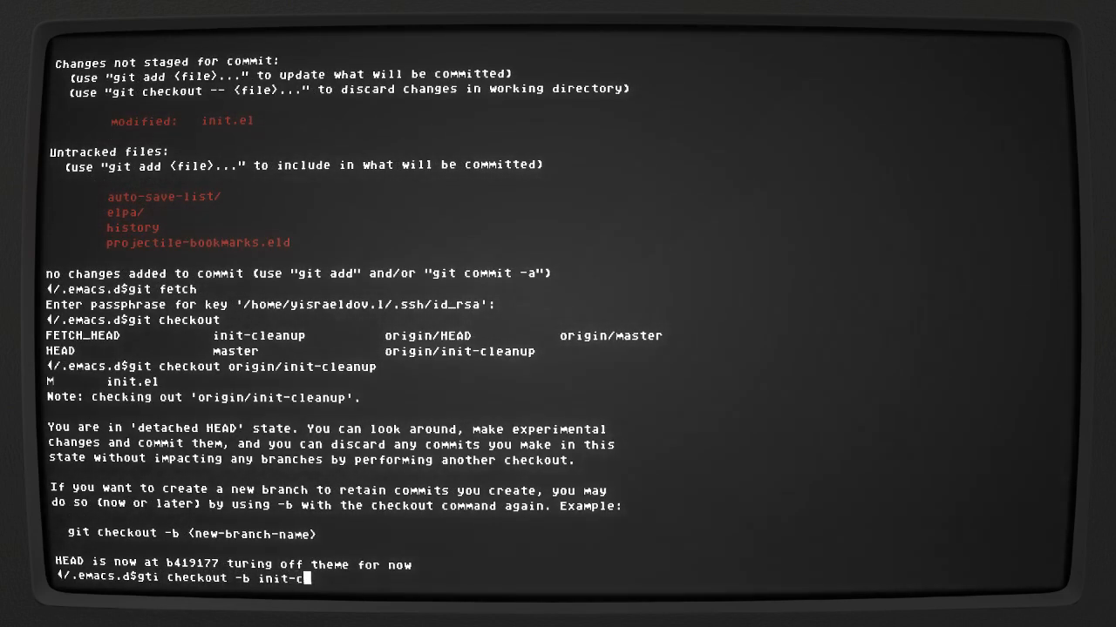
type("leanup")
key("Return")
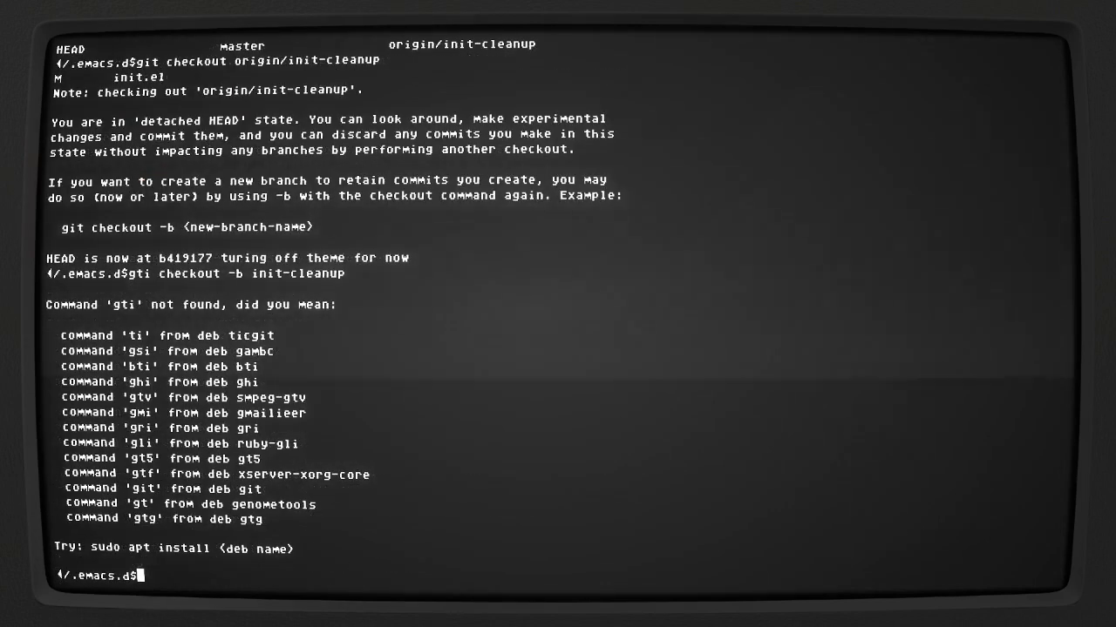
Fix gti to git and create and switch to the local init-cleanup branch.
key("Up")
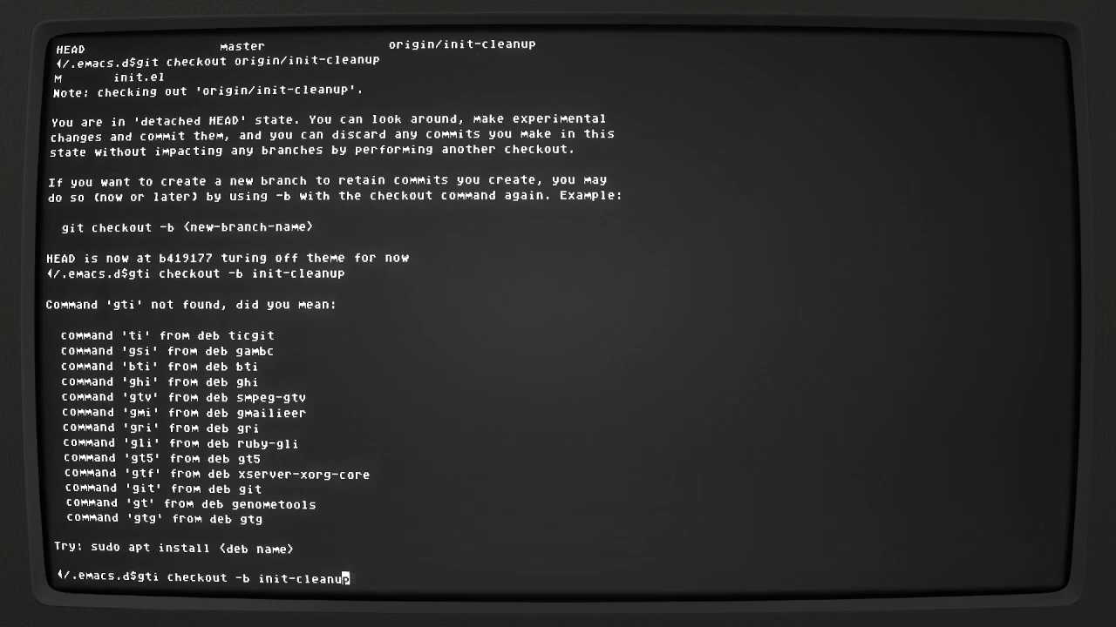
key("Left")
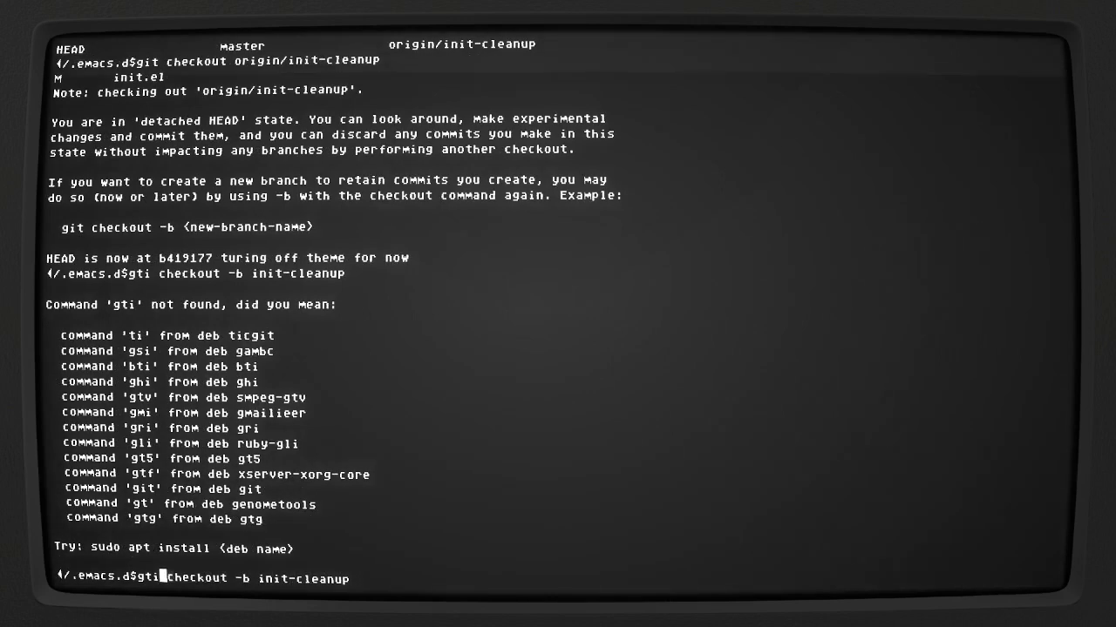
key("BackSpace")
type("t")
key("Return")
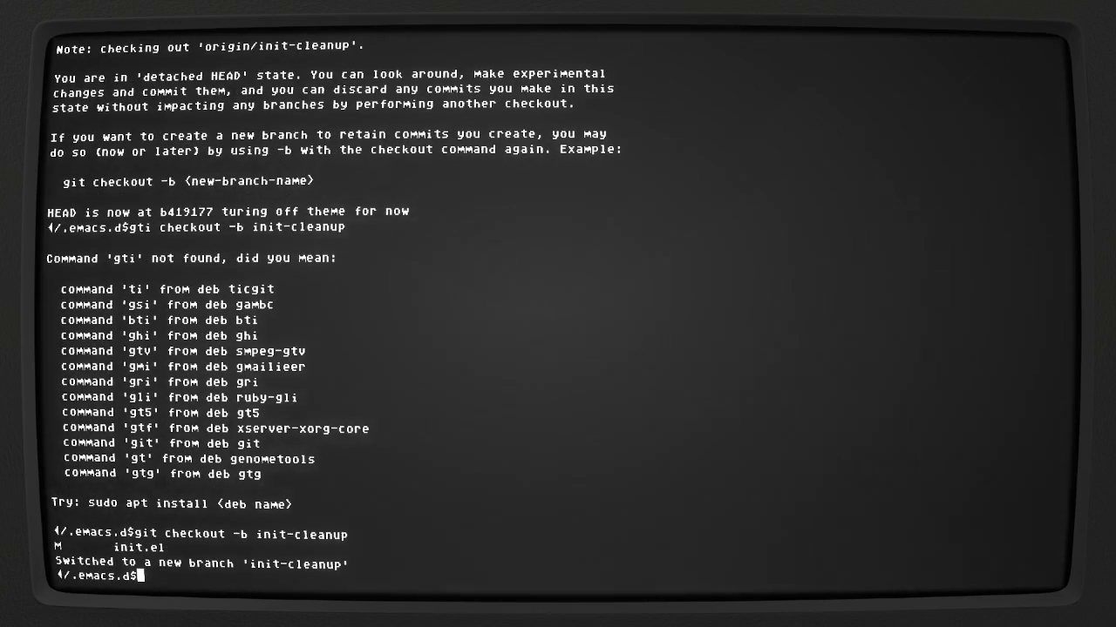
type("iff init-cleanup")
Diff the working tree against init-cleanup, then discard init.el's changes with git checkout -- init.el.
key("Return")
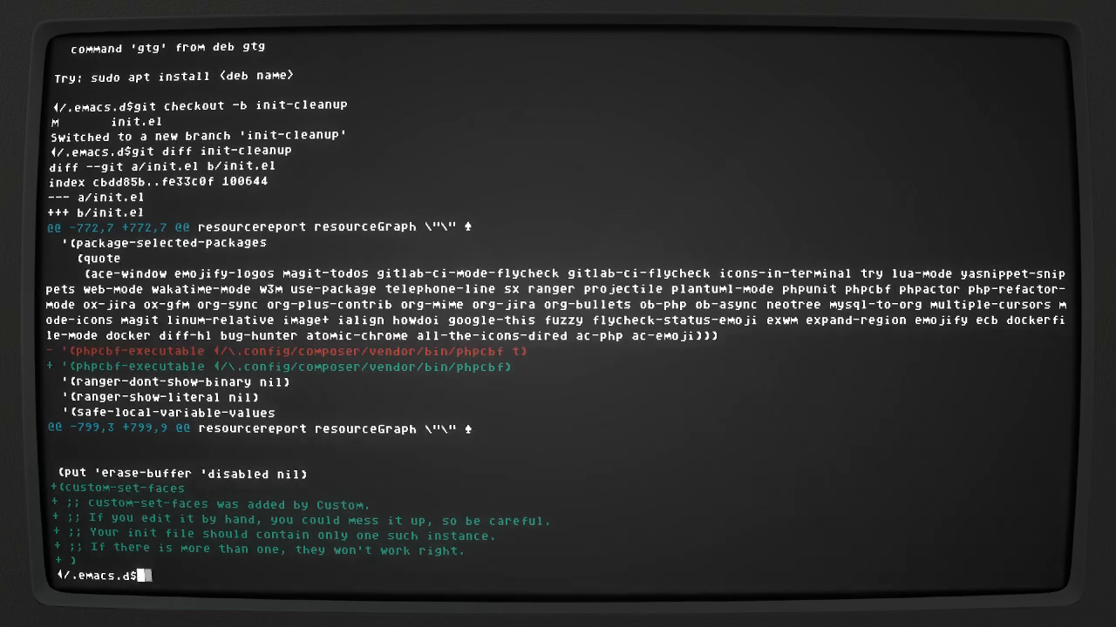
type("it ")
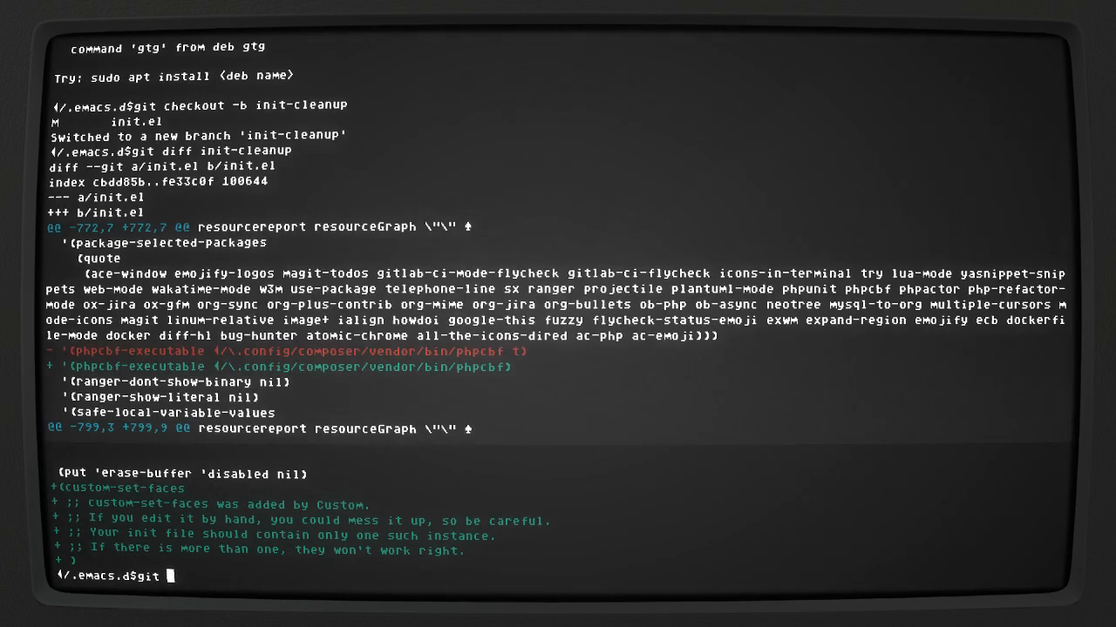
type("checkout ")
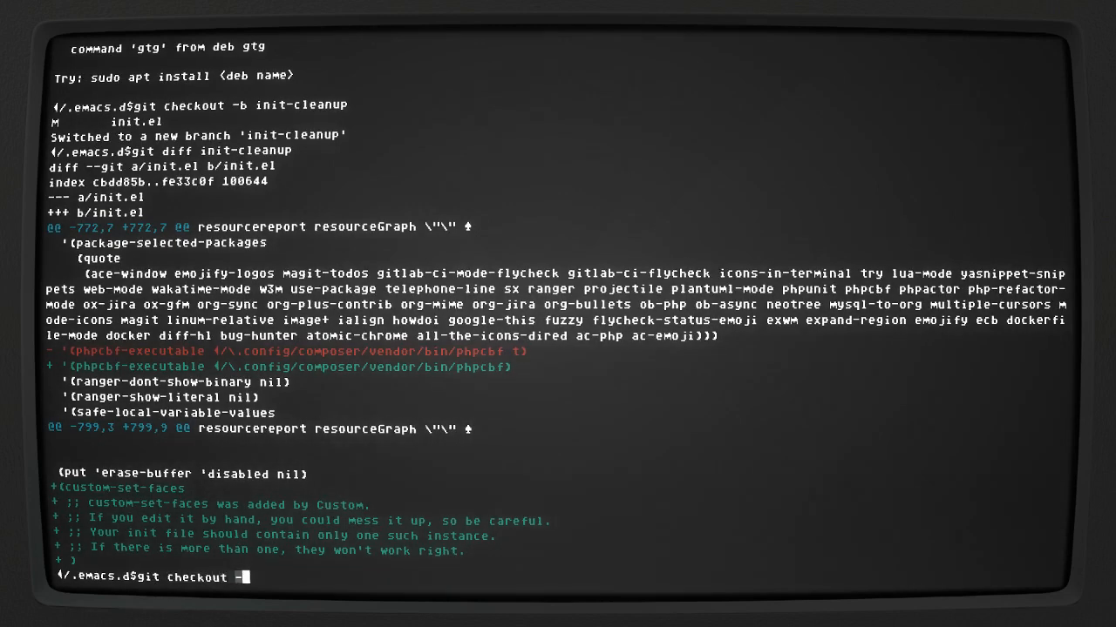
type("-- in")
type("it.el")
key("Return")
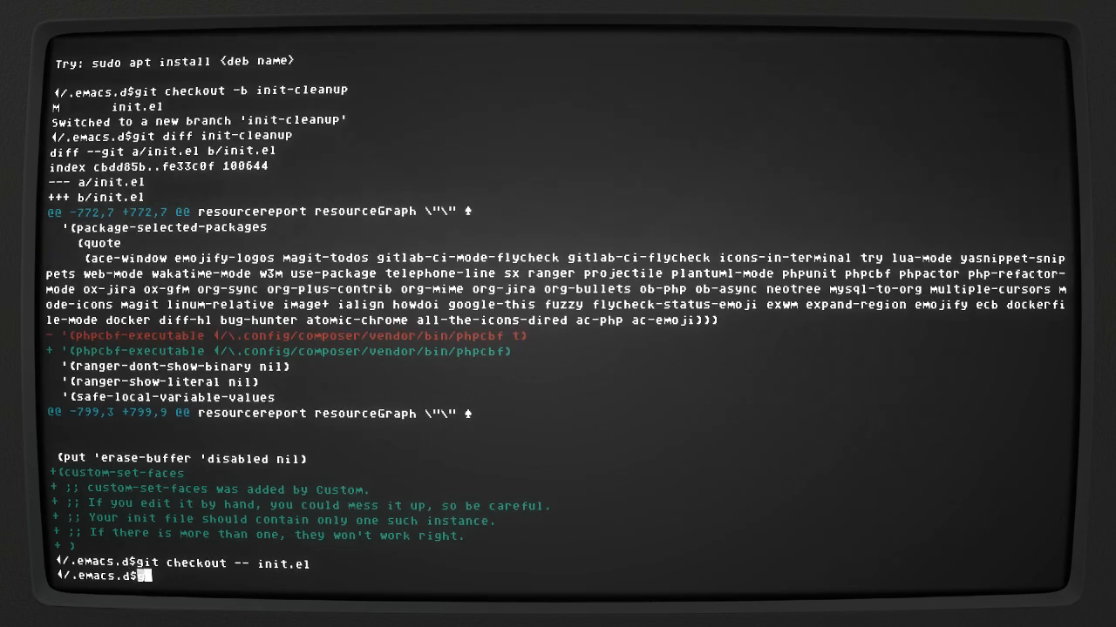
type("git init")
type("init.el ")
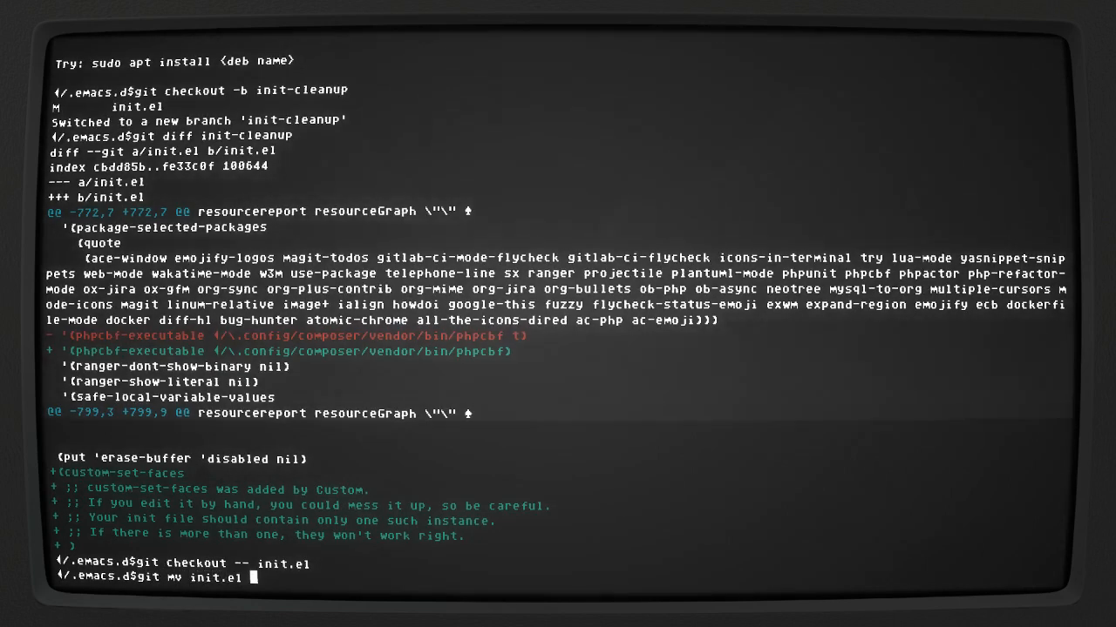
type("ini")
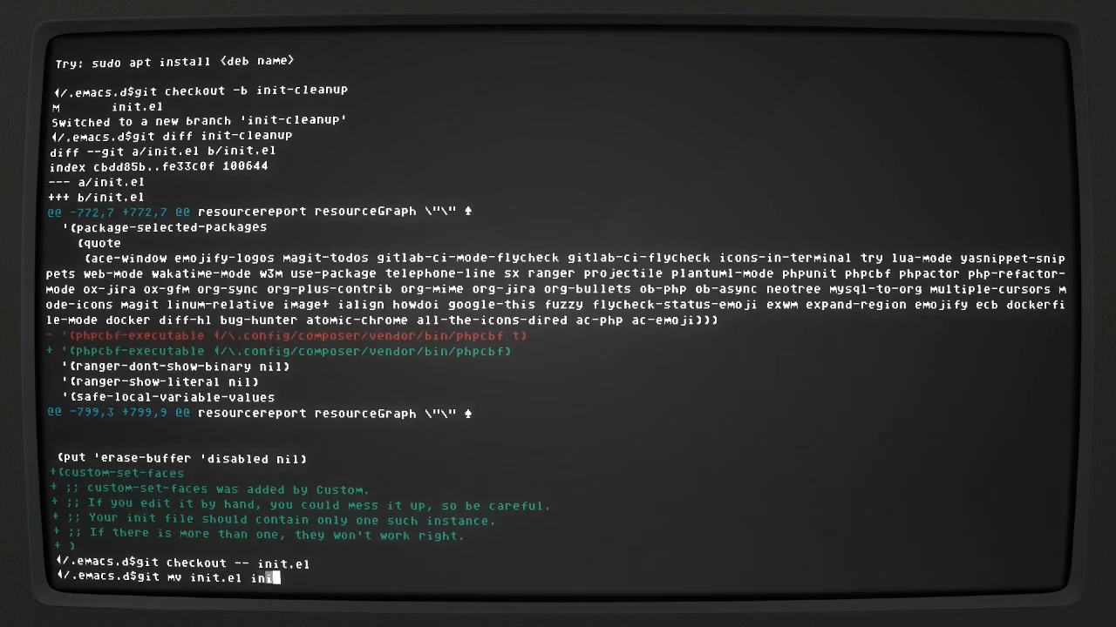
type("t.")
type("bk.el")
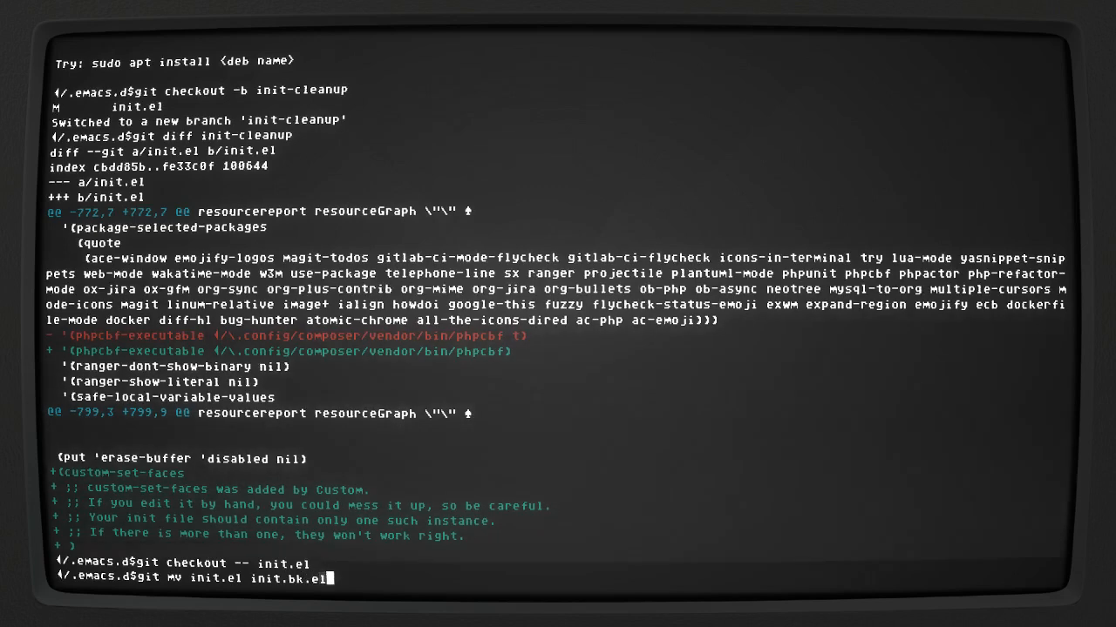
Rename init.el to init.bk.el with git mv, check status, and attempt commit "backing up old init".
key("Return")
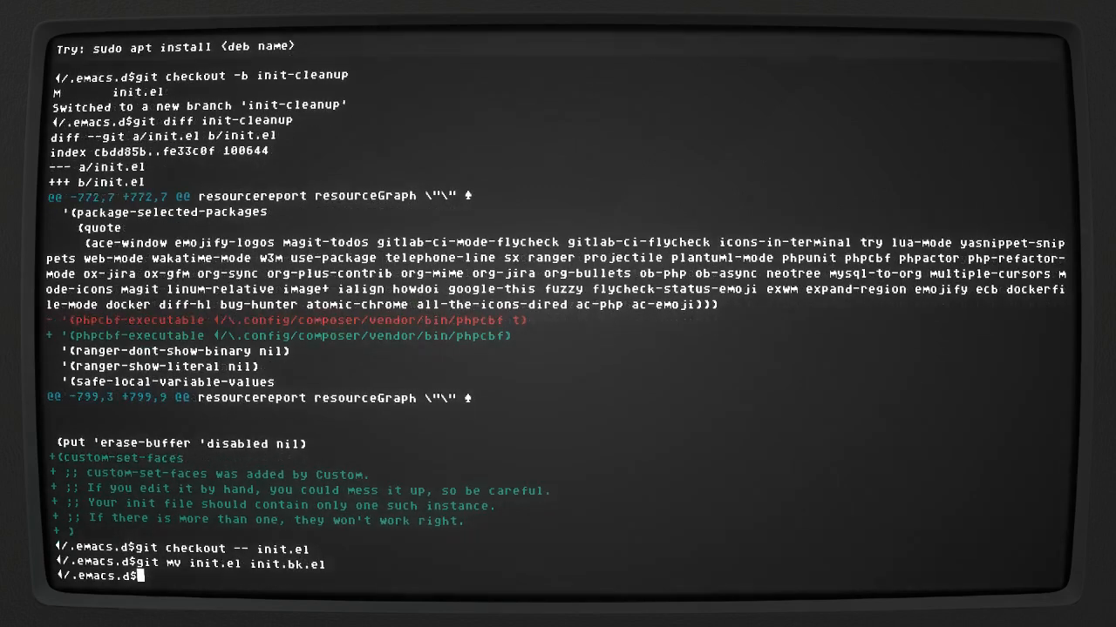
type("git status")
key("Return")
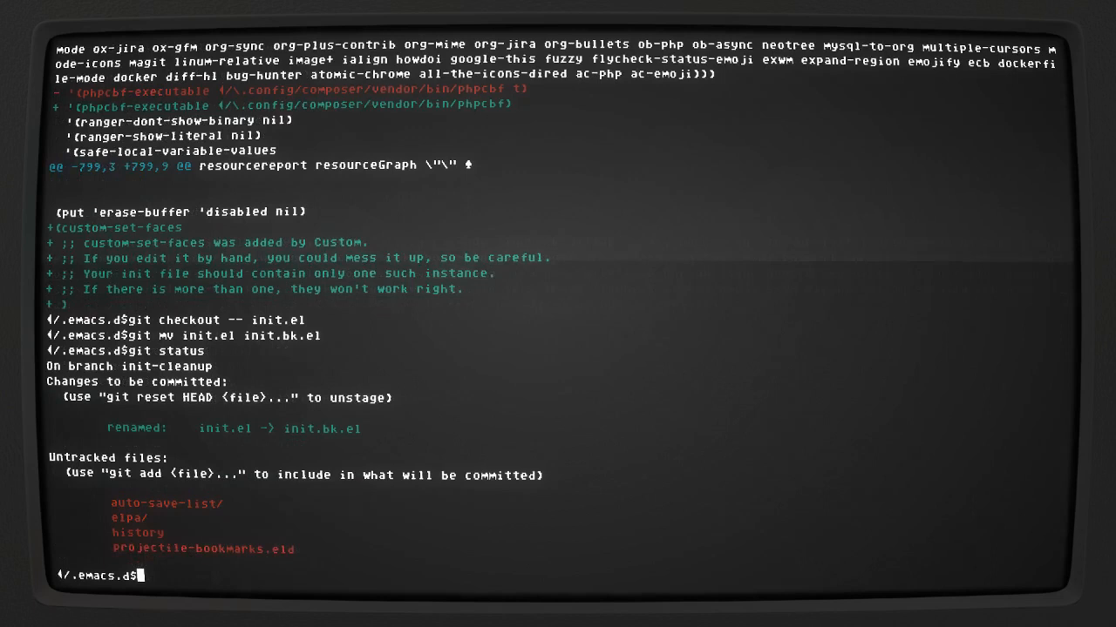
type("g")
type("git c")
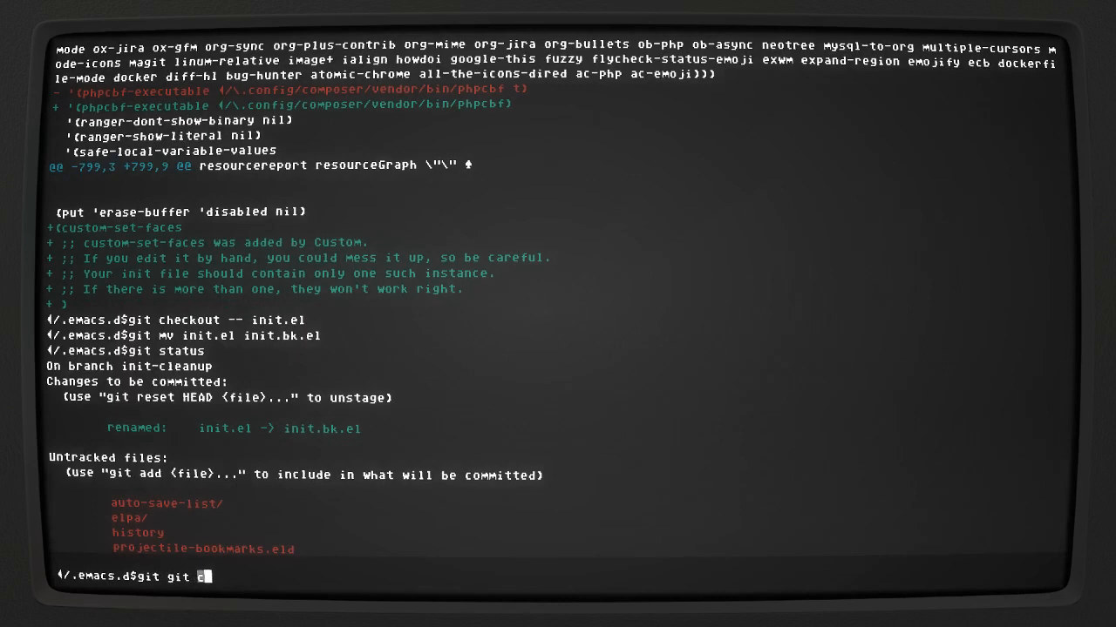
type("ommit -m \"")
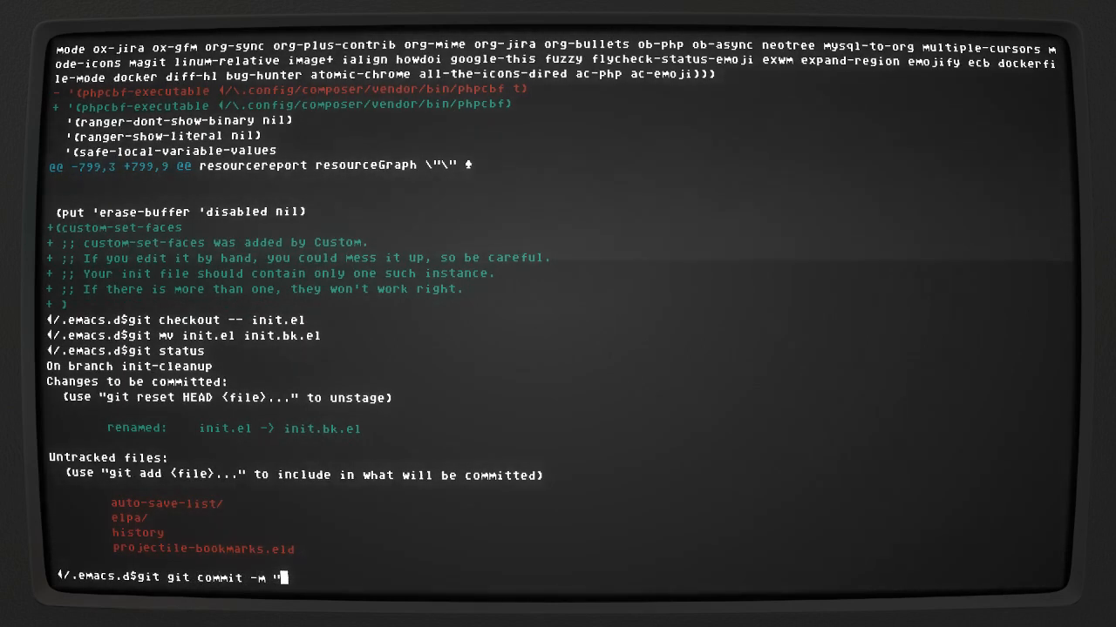
type(" m")
key("BackSpace")
key("BackSpace")
type("backing up ")
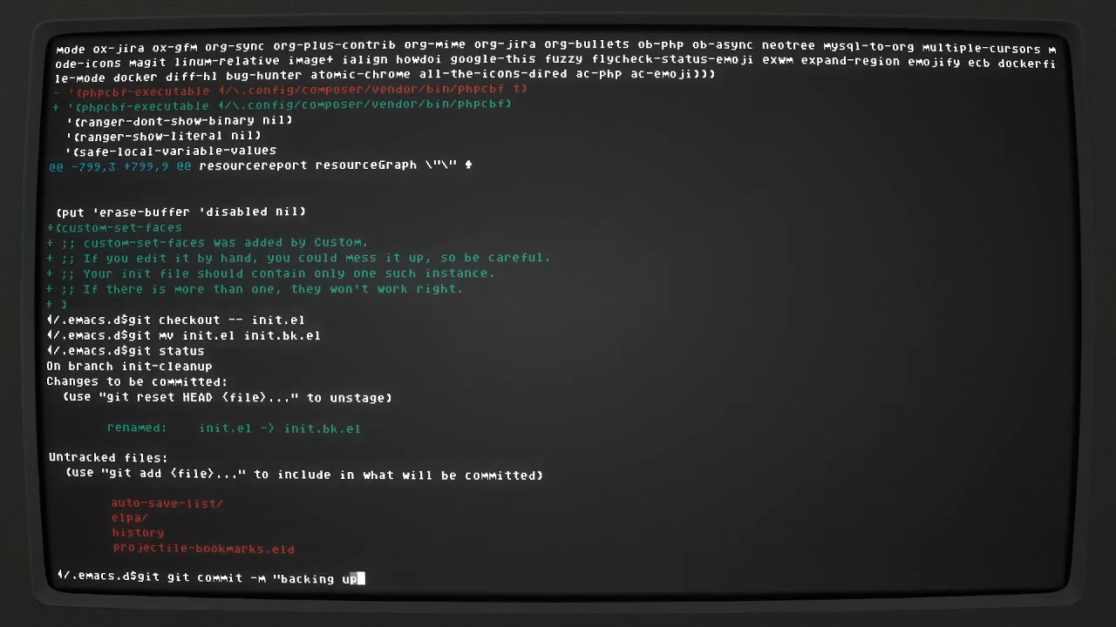
type("ol")
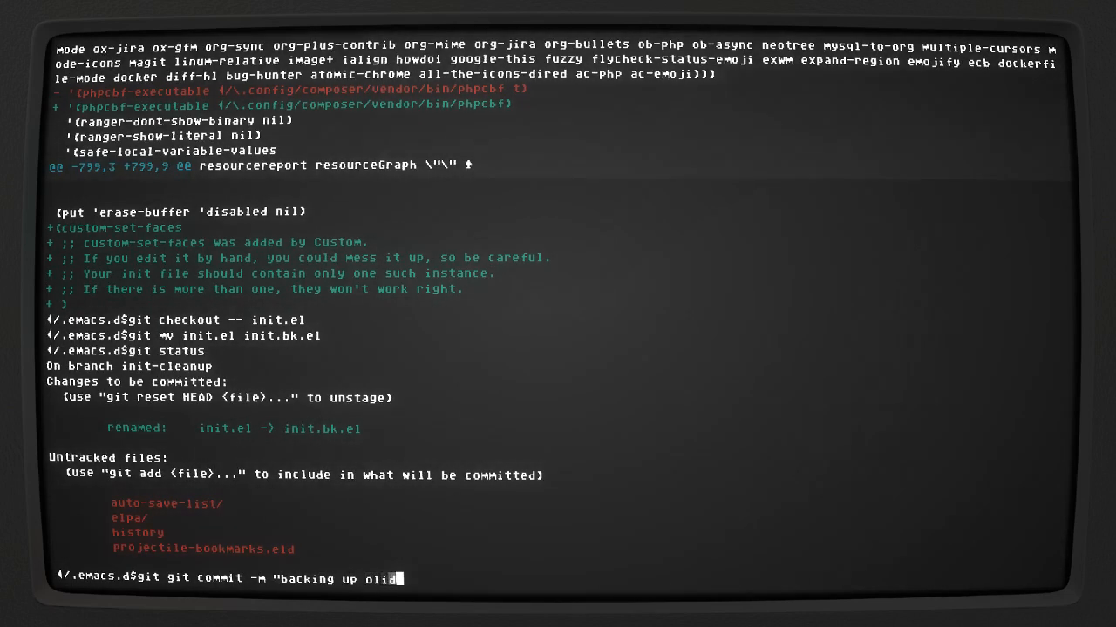
type("d")
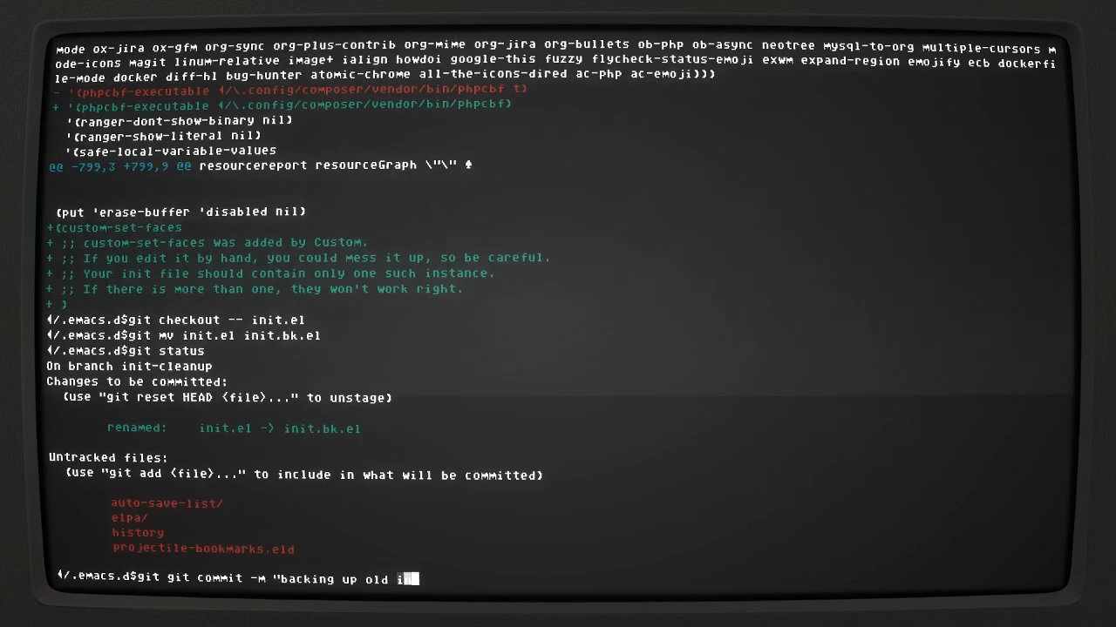
type(" init\"")
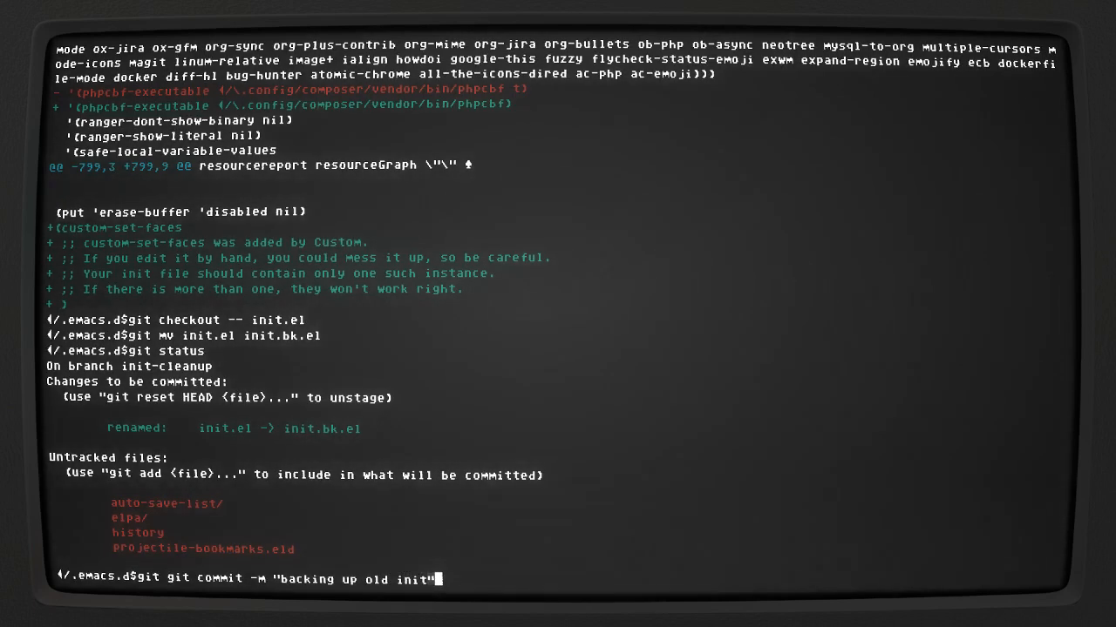
key("Return")
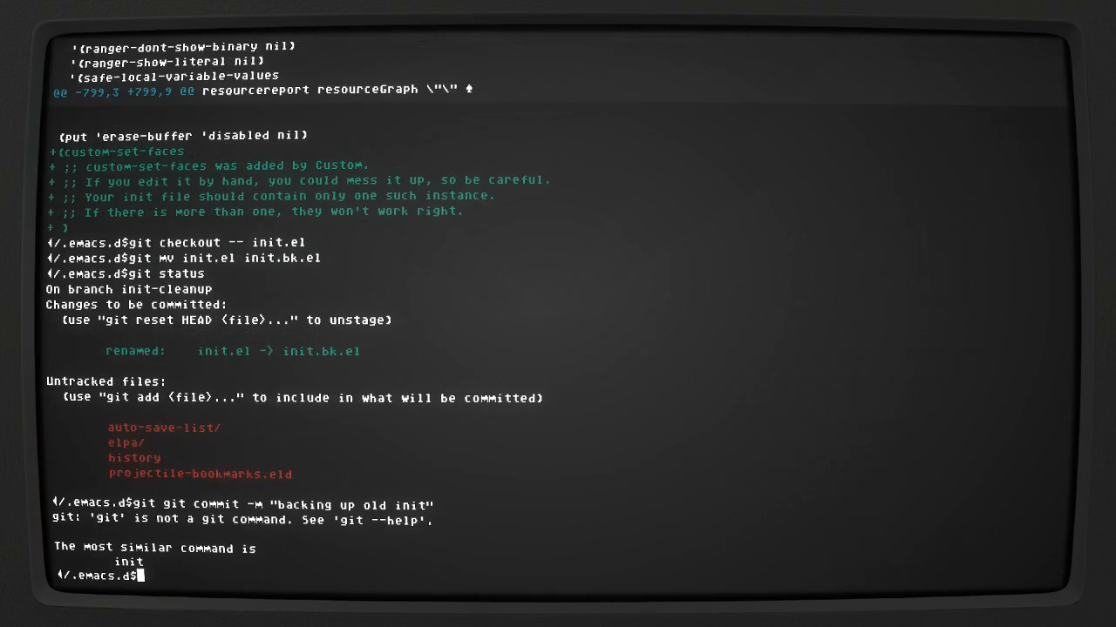
Remove the duplicated git from the recalled commit command and rerun it, failing for lack of identity.
key("Up")
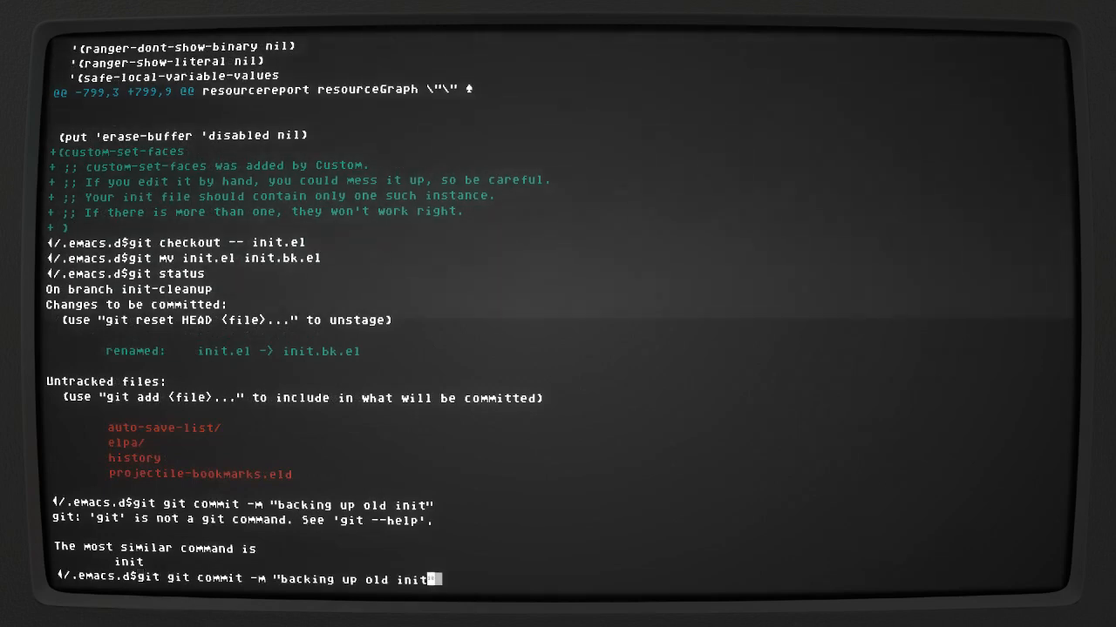
key("Left")
key("Left")
key("Left")
key("Left")
key("Left")
key("Left")
key("Left")
key("Left")
key("Left")
key("Left")
key("Left")
key("BackSpace")
key("BackSpace")
key("BackSpace")
key("BackSpace")
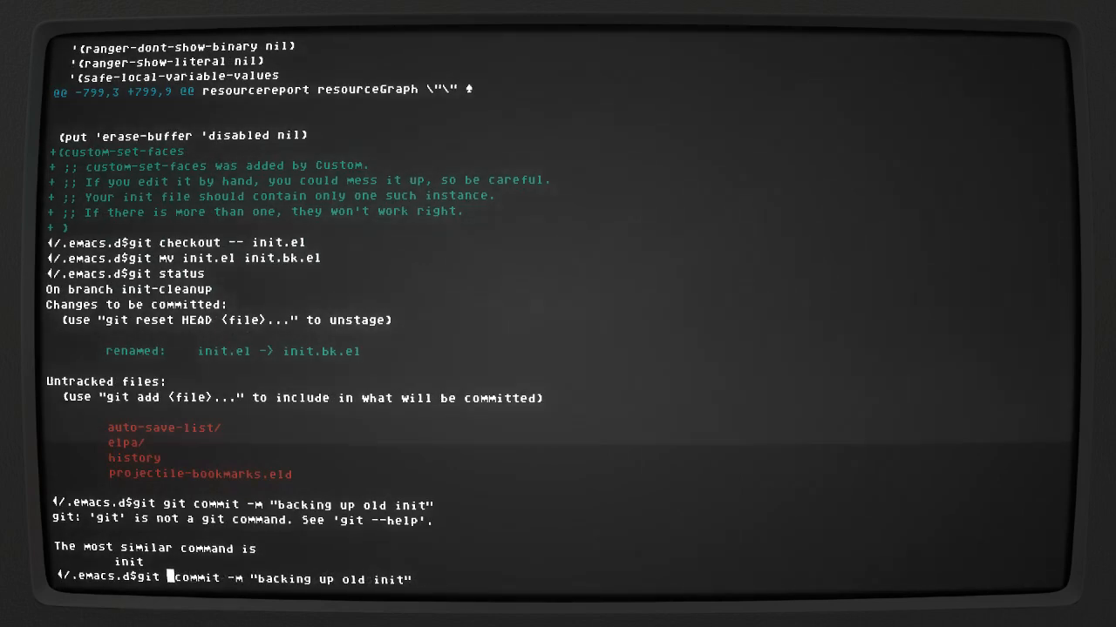
key("Return")
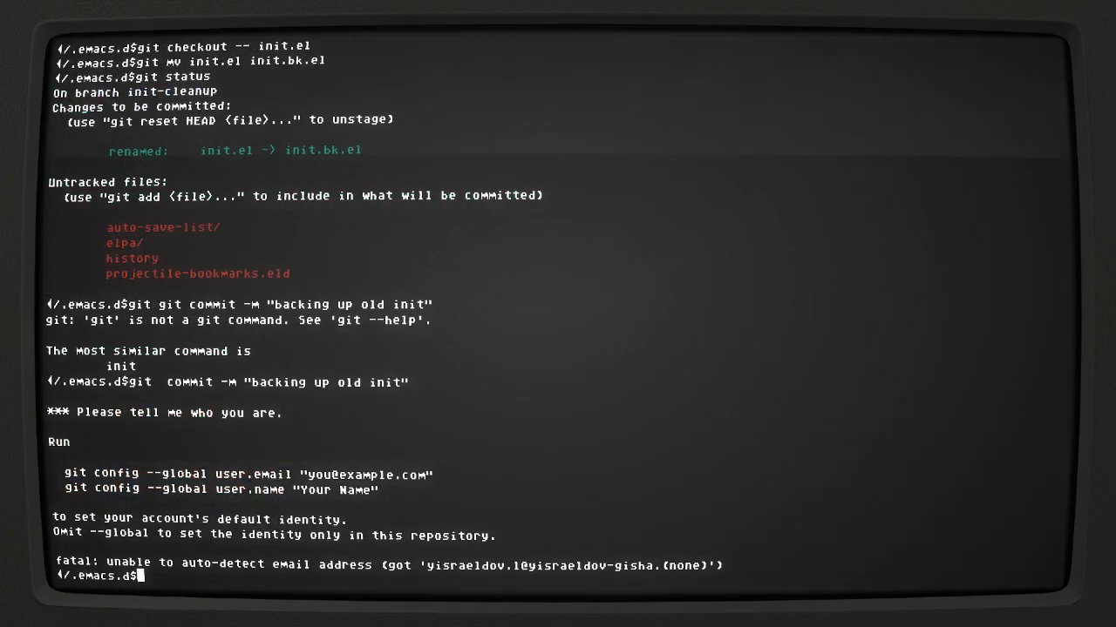
type("t c")
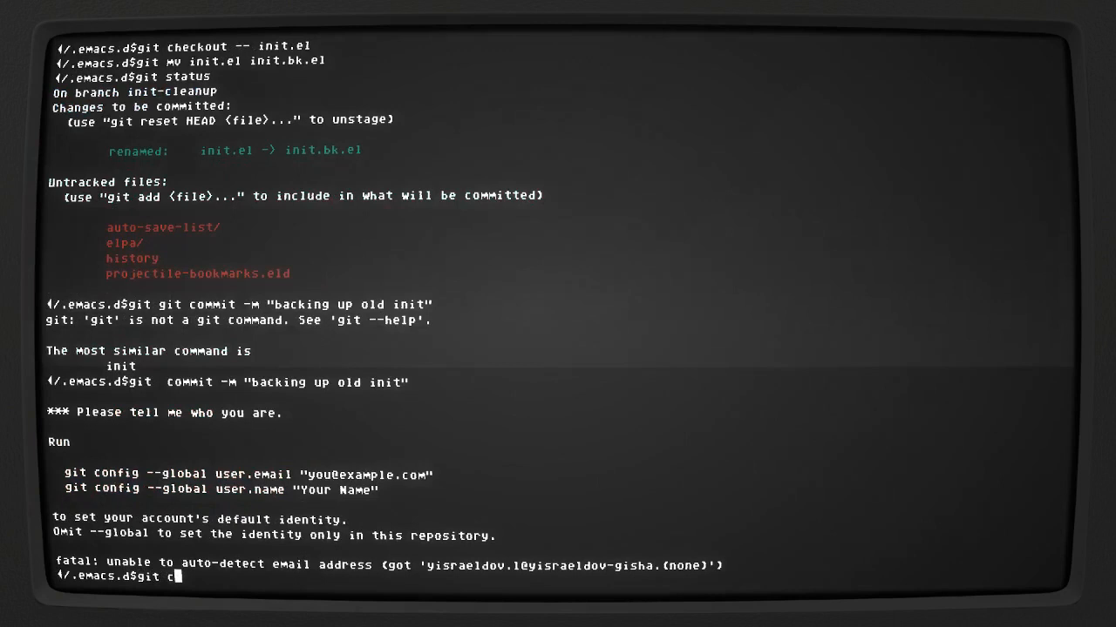
type("onfig --global")
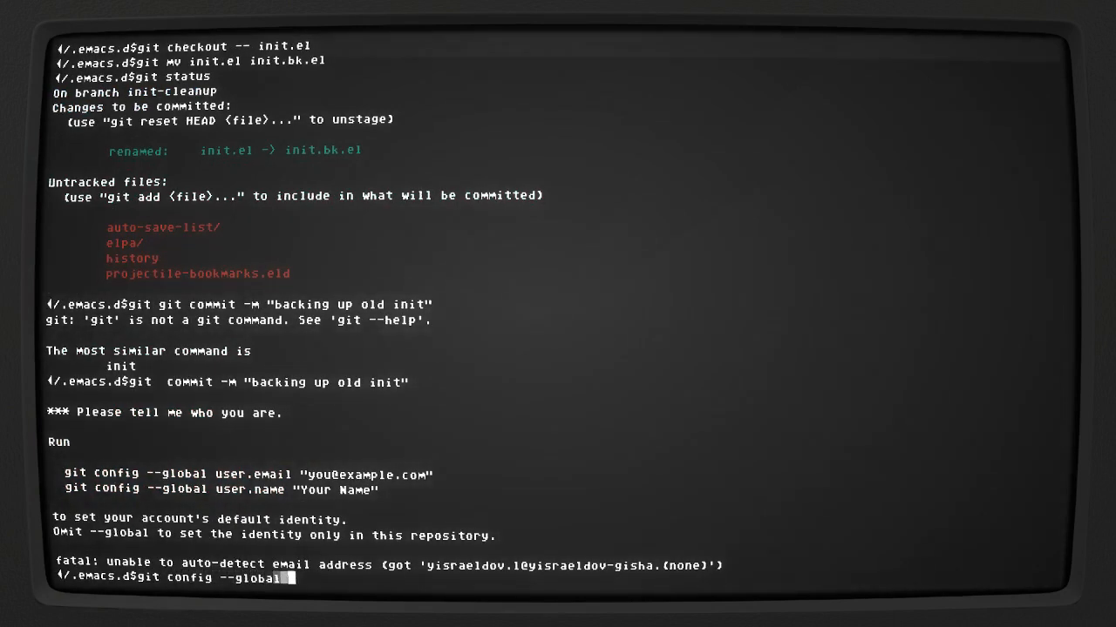
type("ser.e")
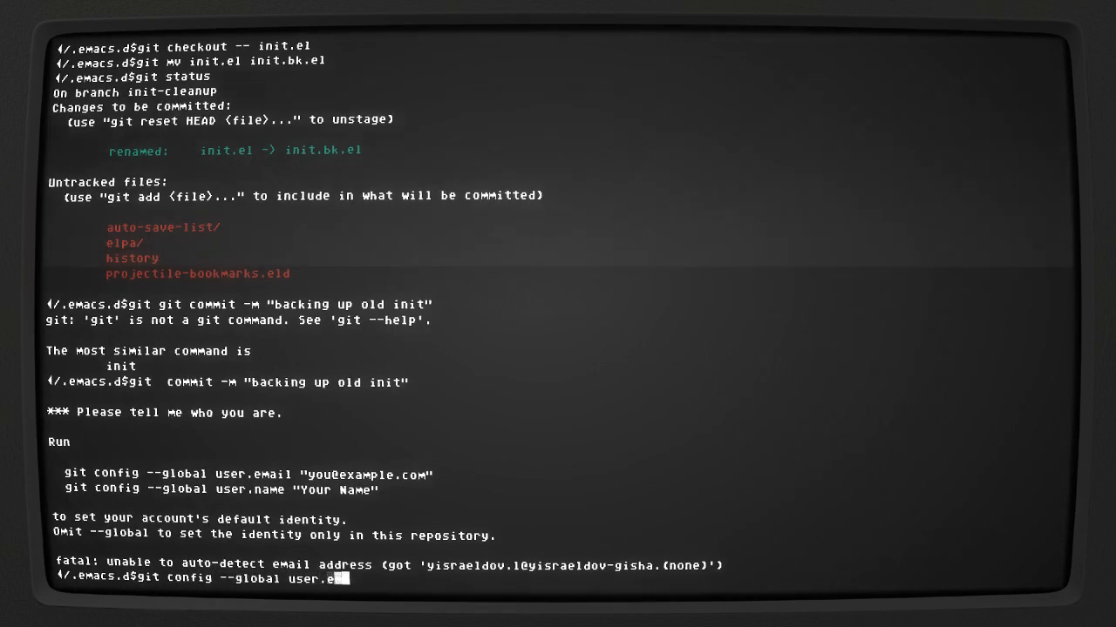
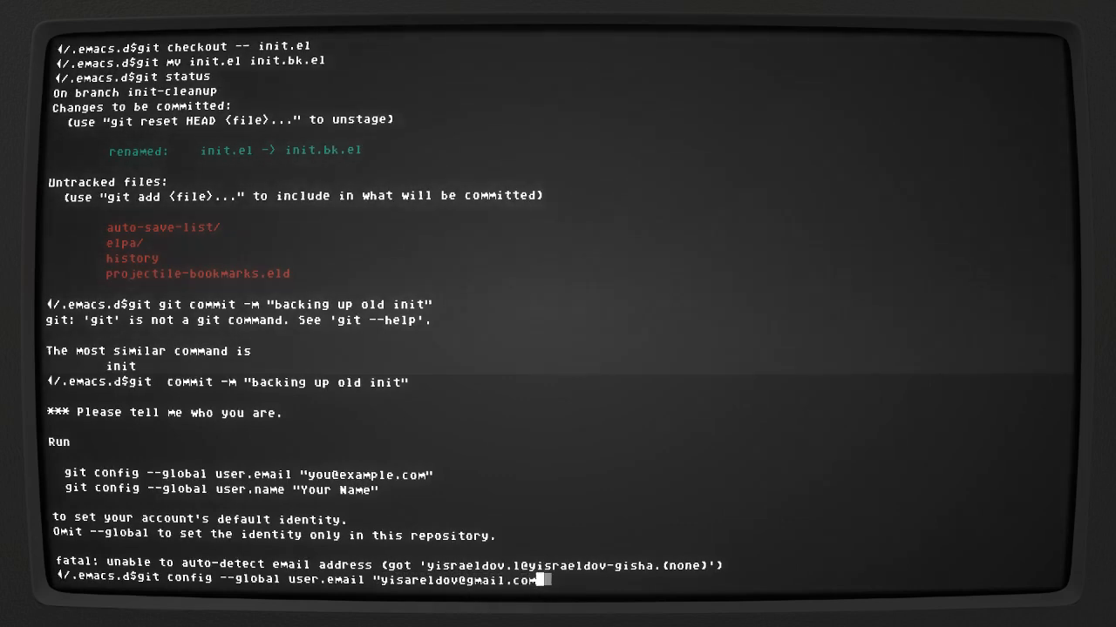
Set the global git user.email and user.name, fixing the unclosed quote on the name command.
key("Return")
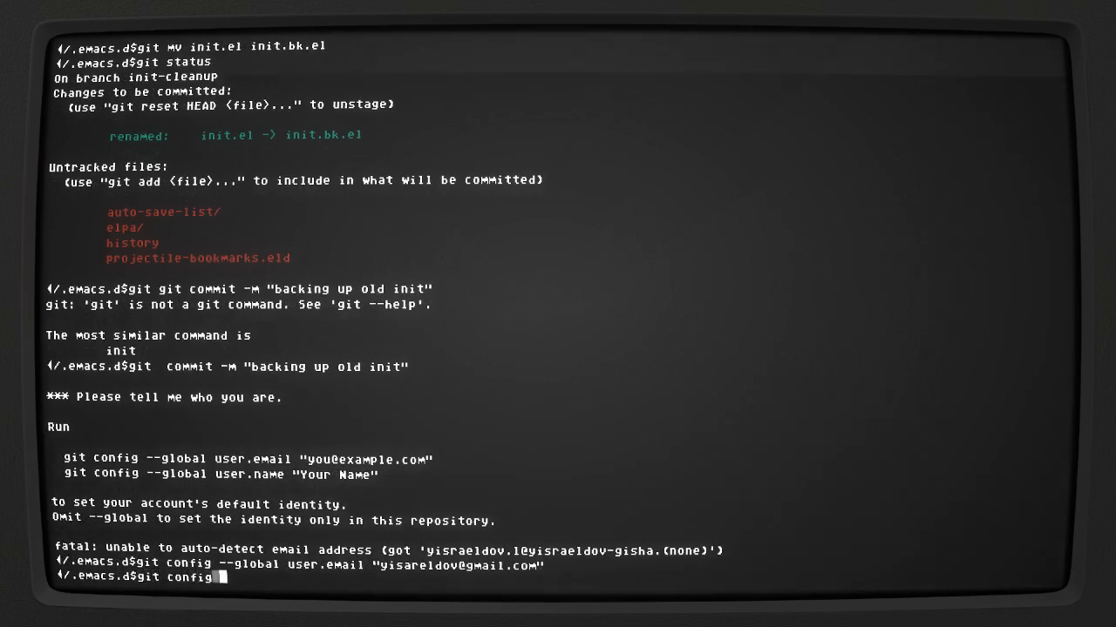
type("global ")
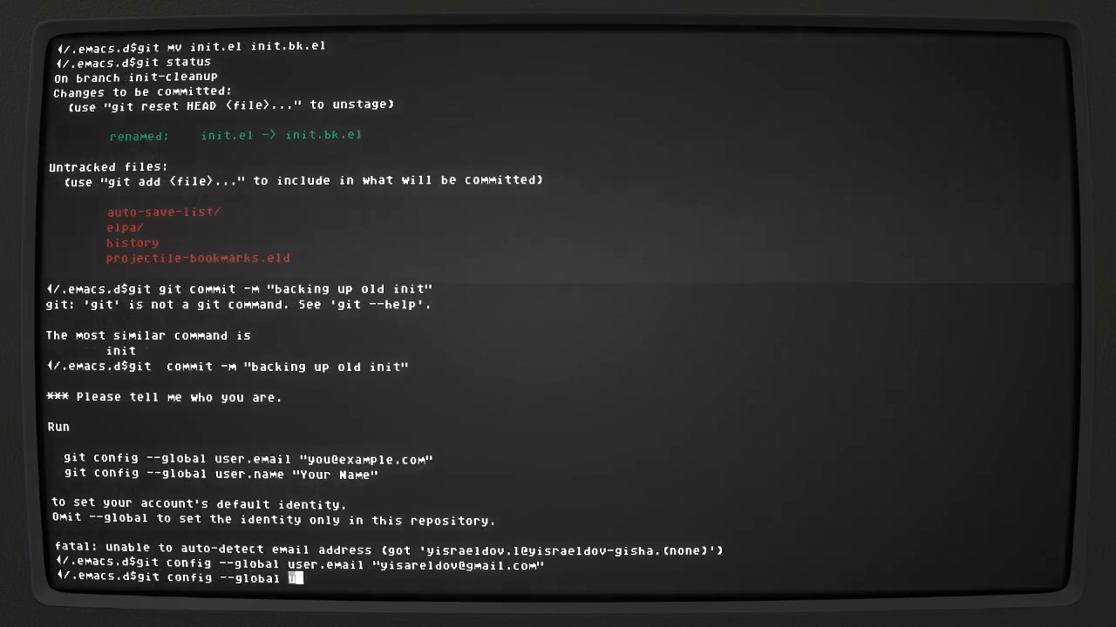
type("user.name ")
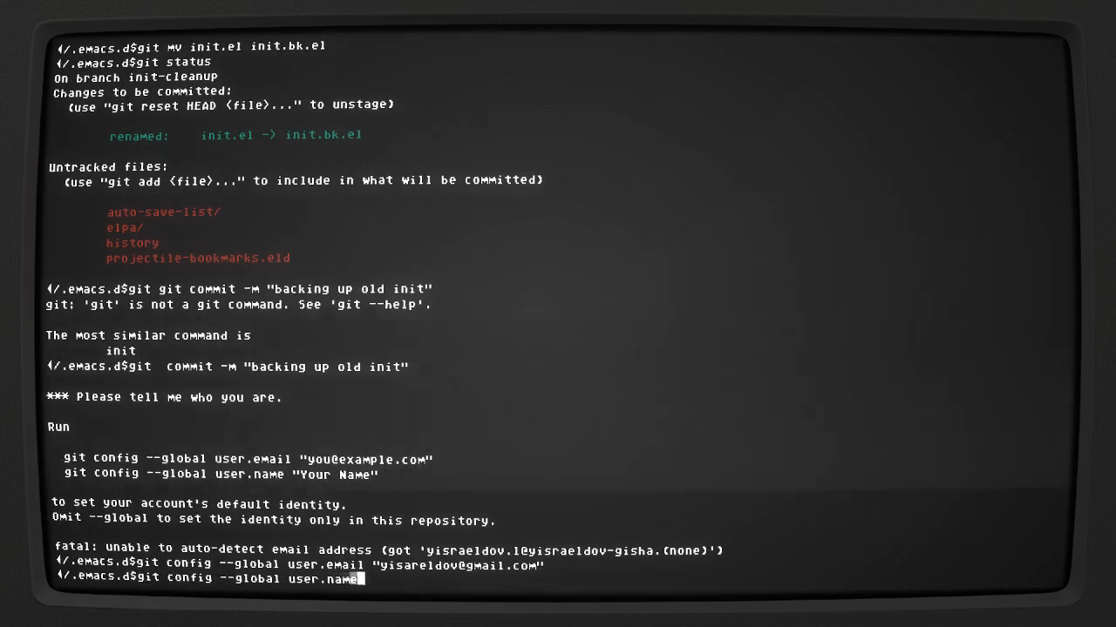
type("\"Yisrael Dov")
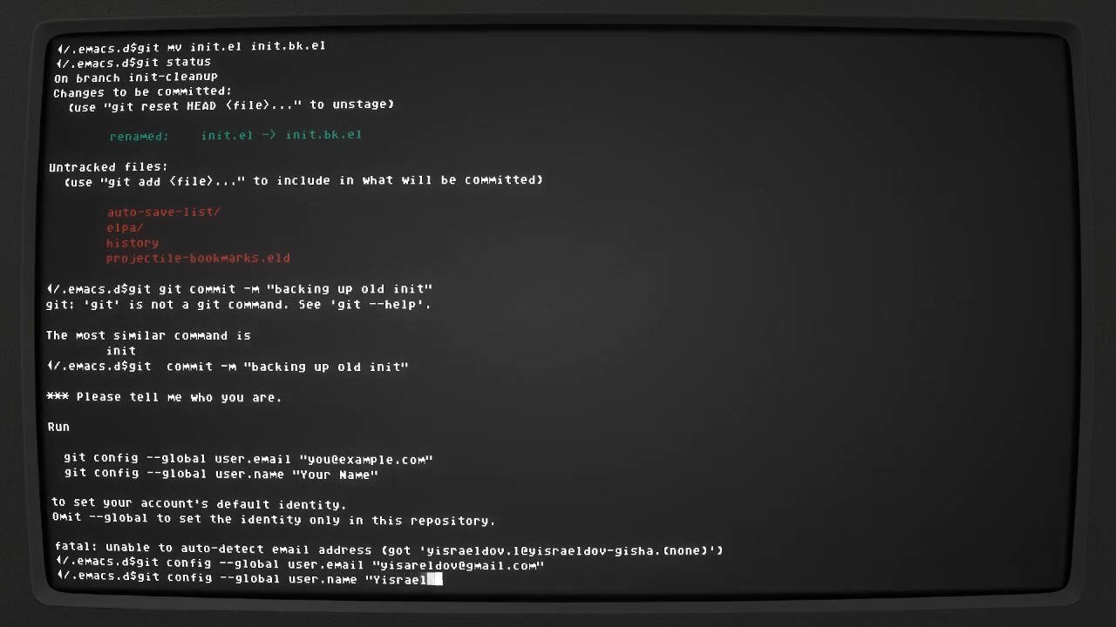
key("Return")
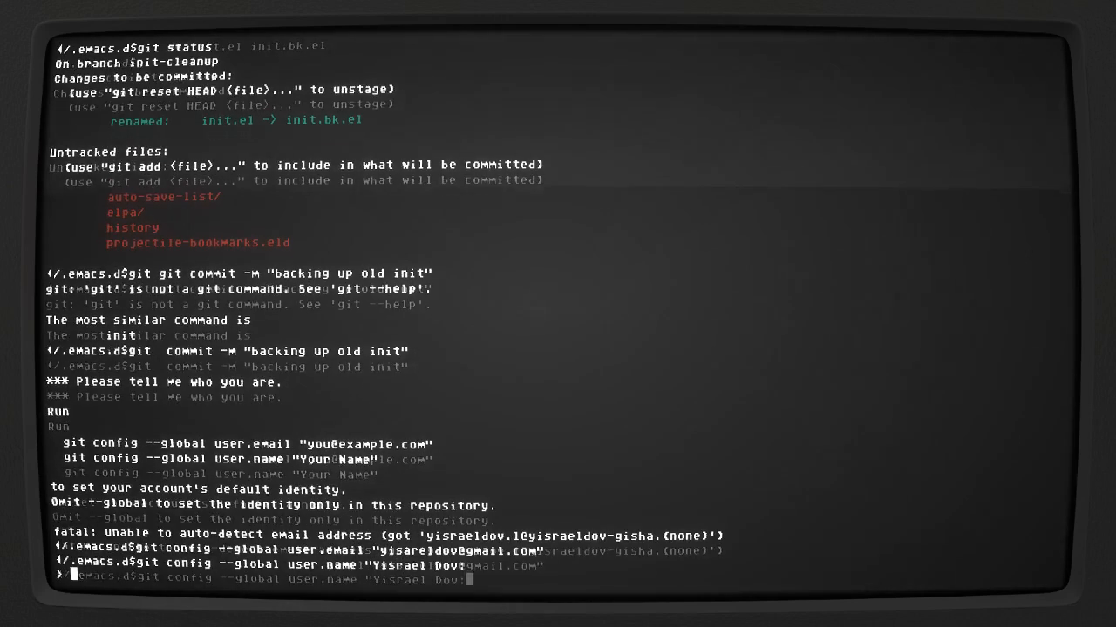
type("\"")
key("Return")
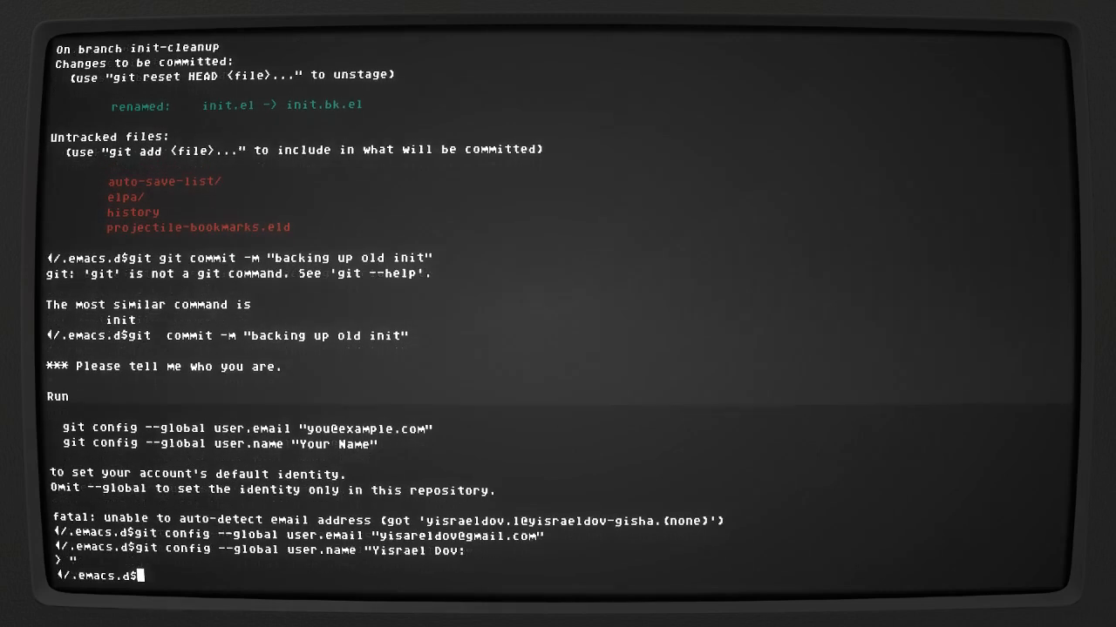
key("Up")
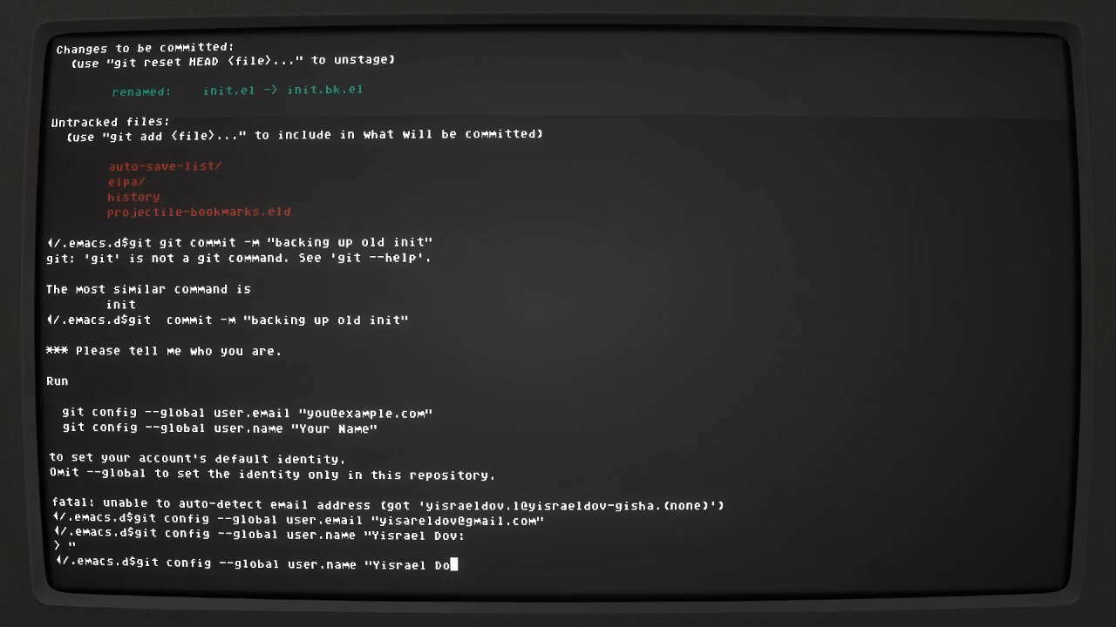
type("v\"")
key("Return")
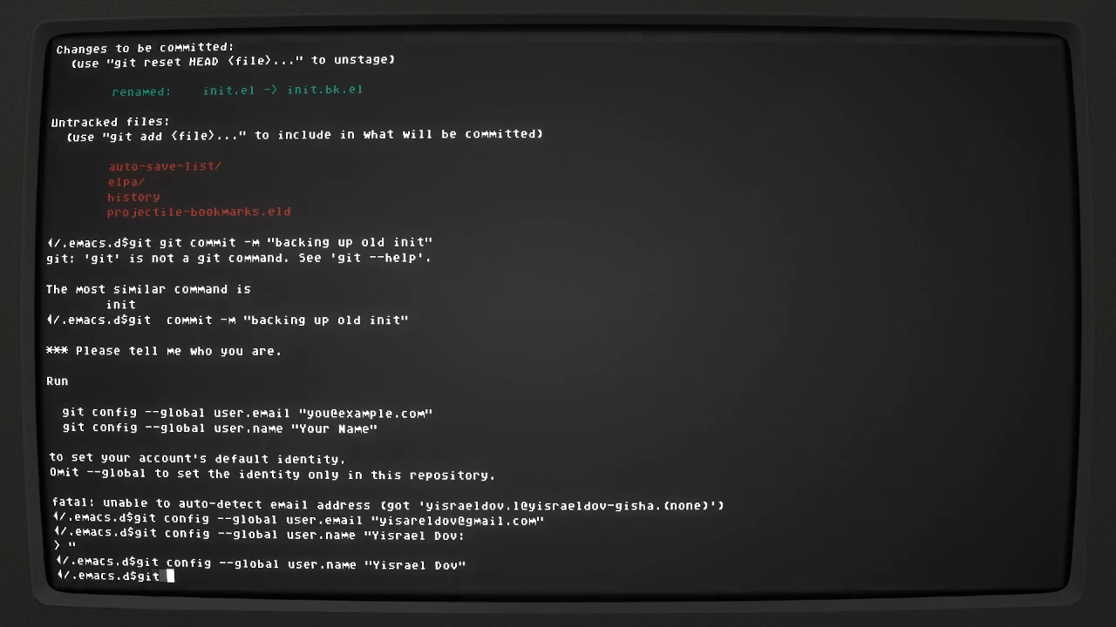
type("push")
Push init-cleanup with git push --set-upstream origin init-cleanup, entering the SSH passphrase.
key("Return")
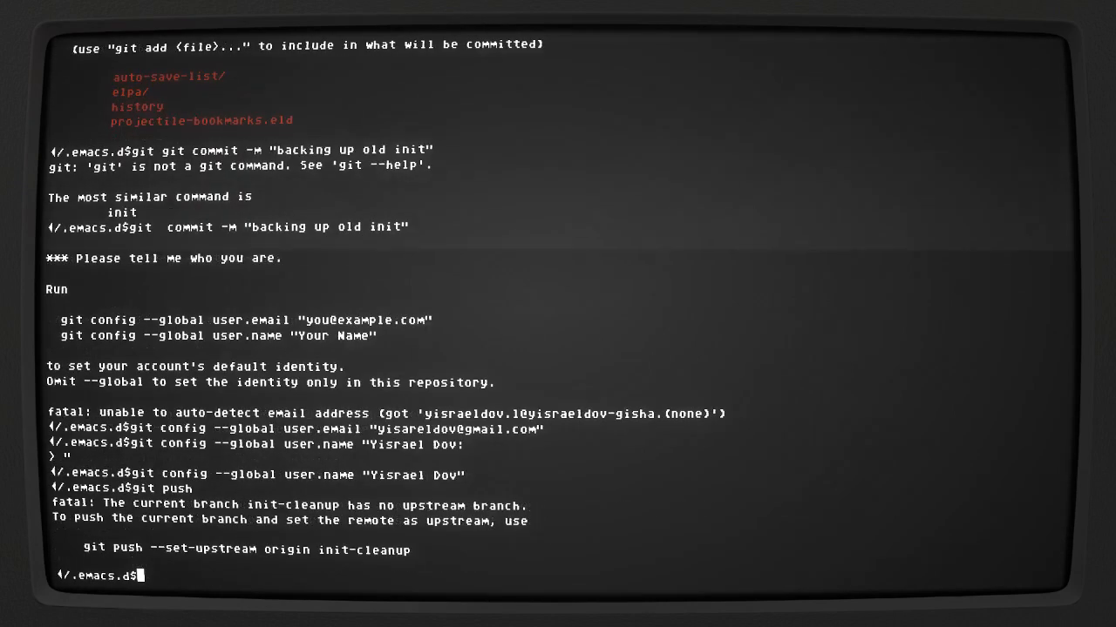
type("git push ")
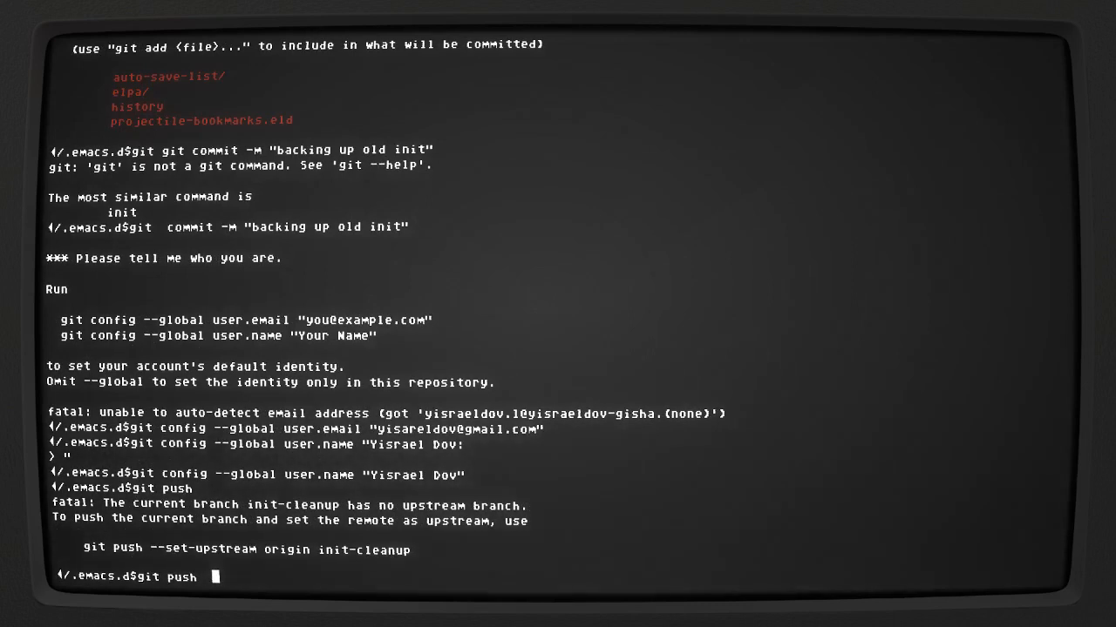
type(" --set-up")
type("s")
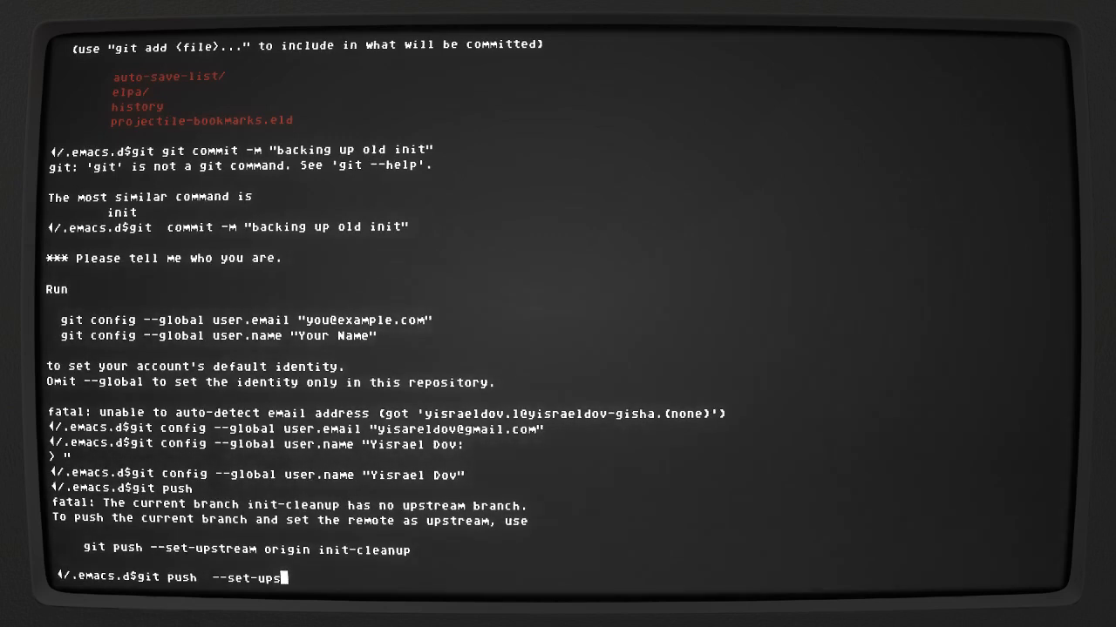
type("tream o")
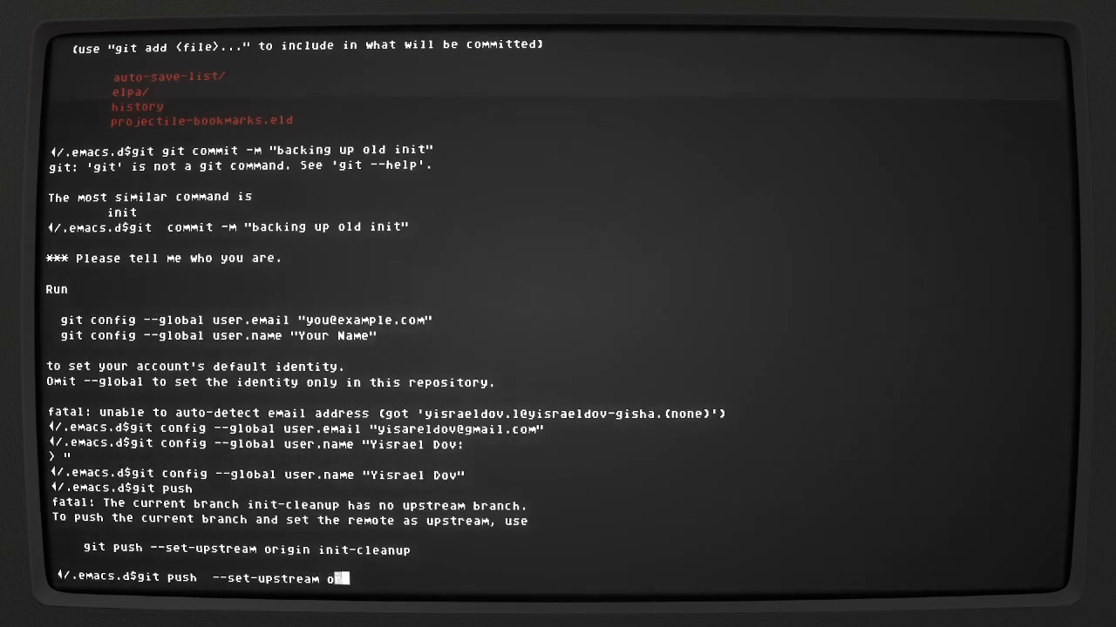
type("rigin ")
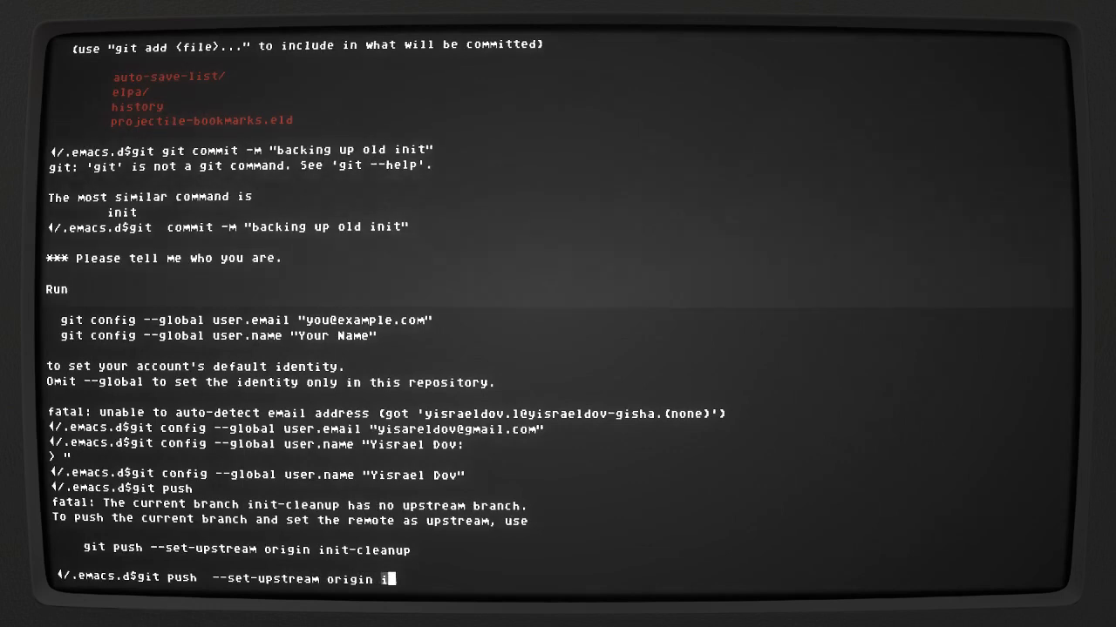
type("init-clea")
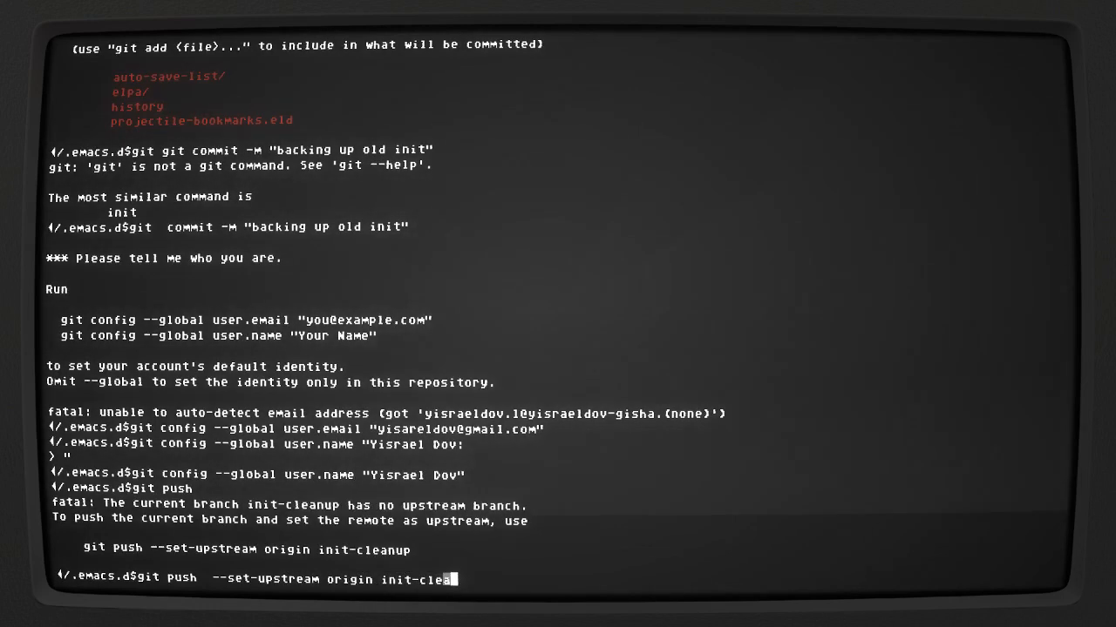
type("nup")
key("Return")
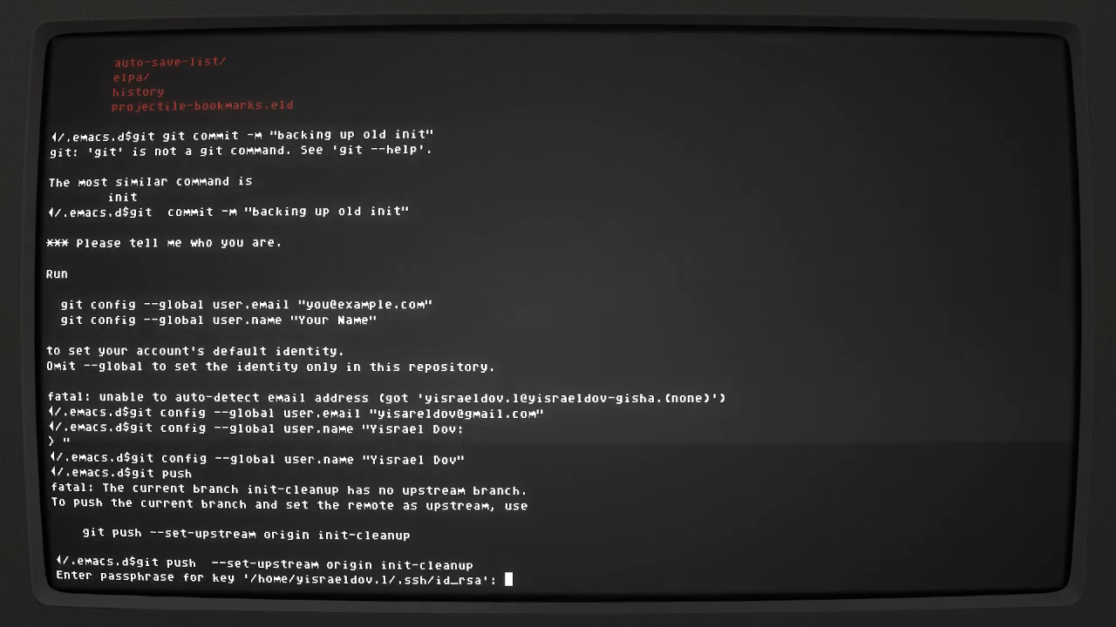
key("Return")
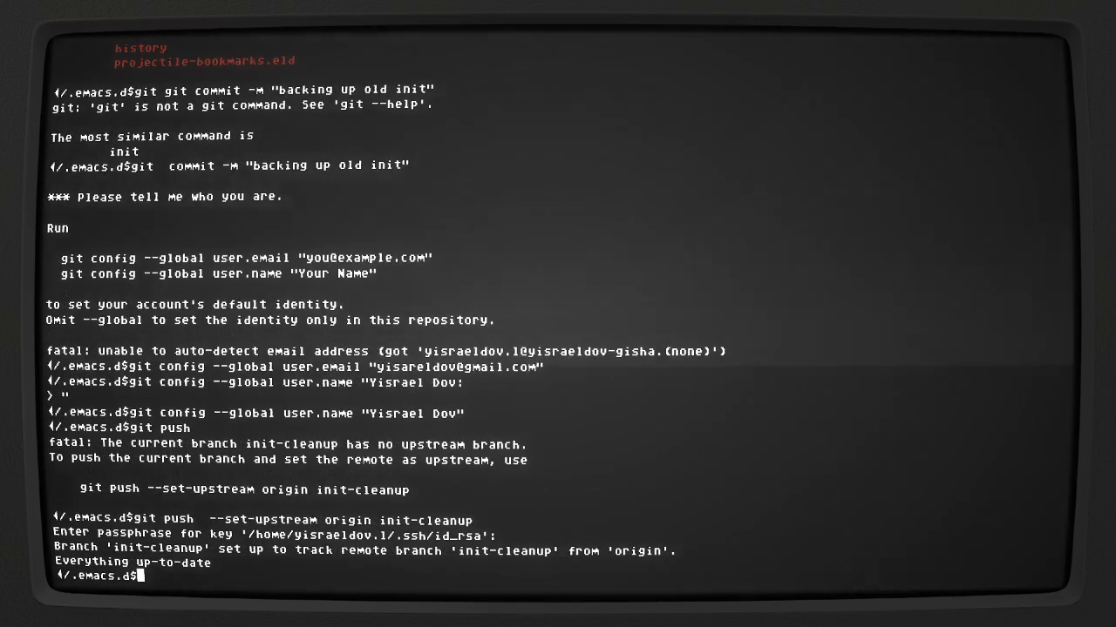
type("got")
type("it ")
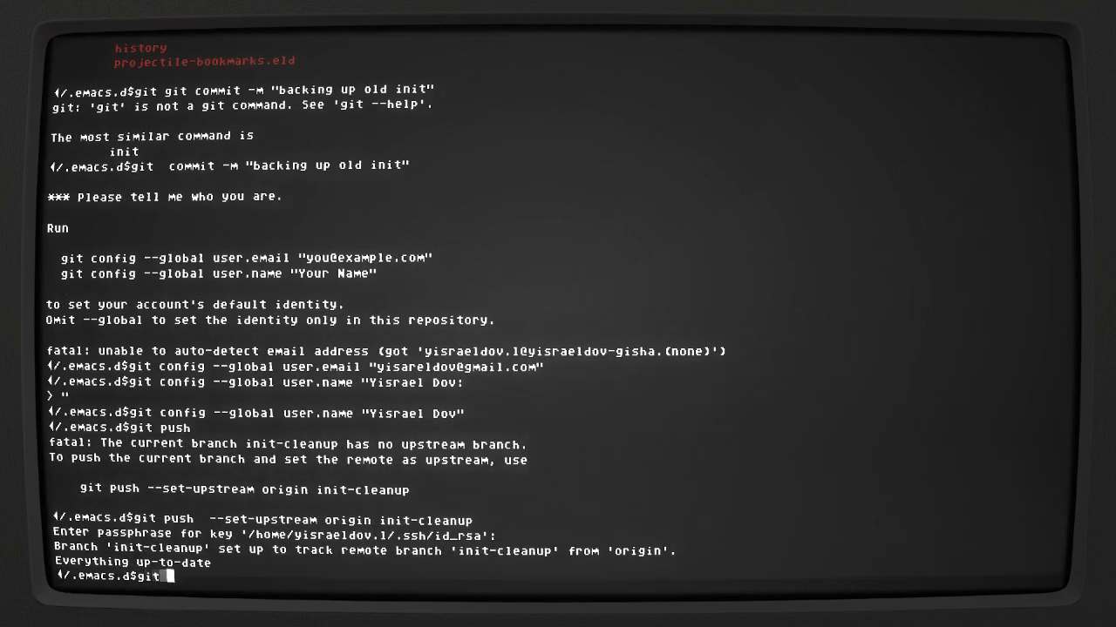
type("oneline")
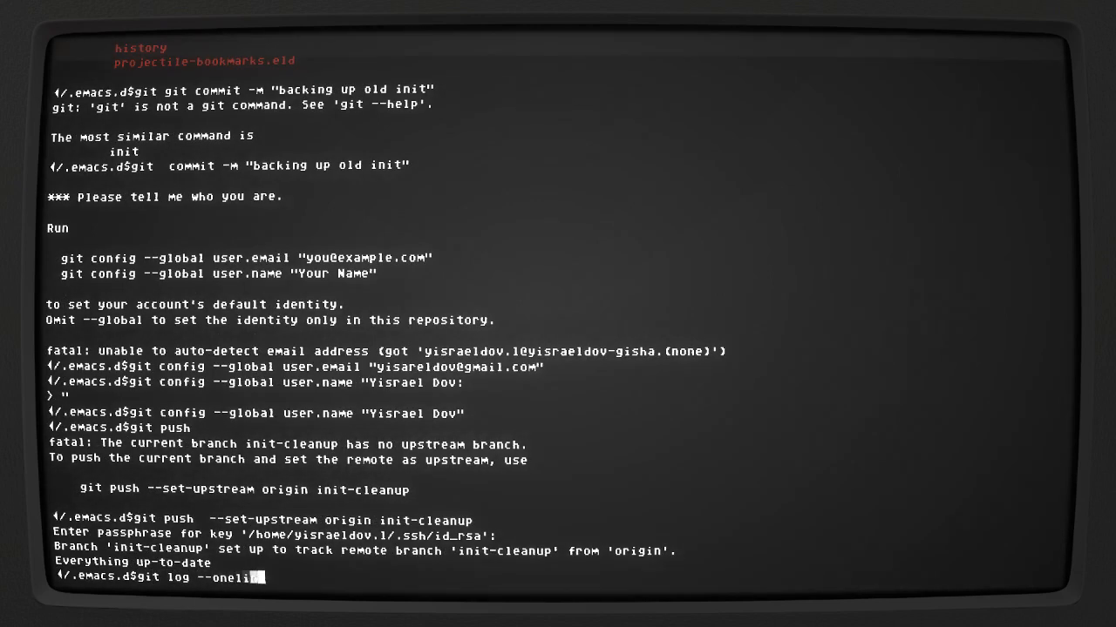
Show git log --oneline and recall the commit command via Ctrl+R history search.
key("Return")
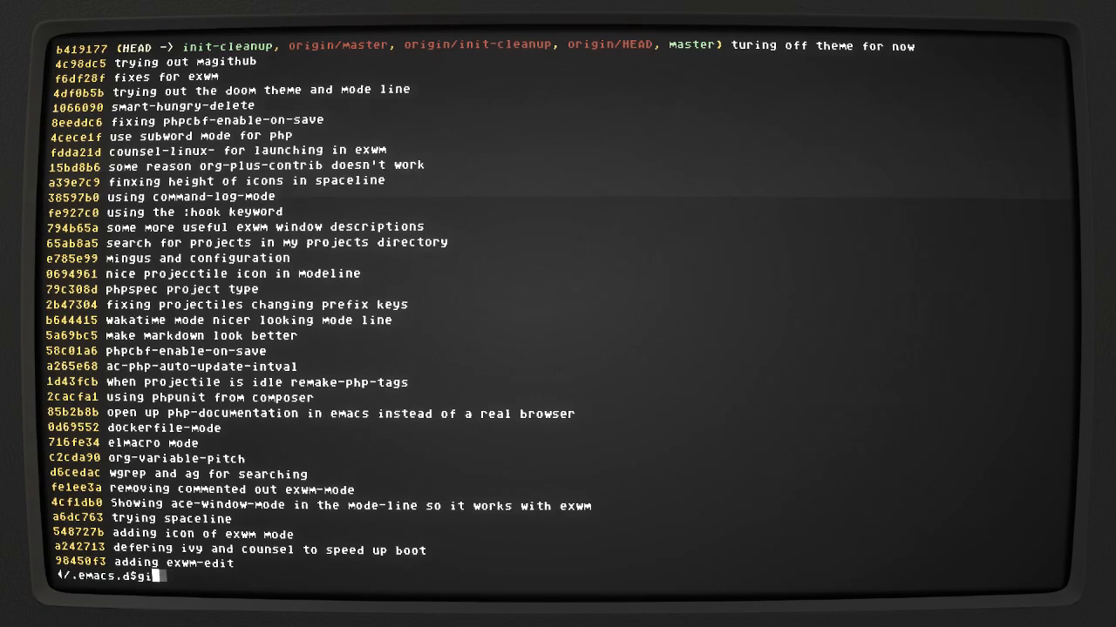
key("ctrl+r")
type("git")
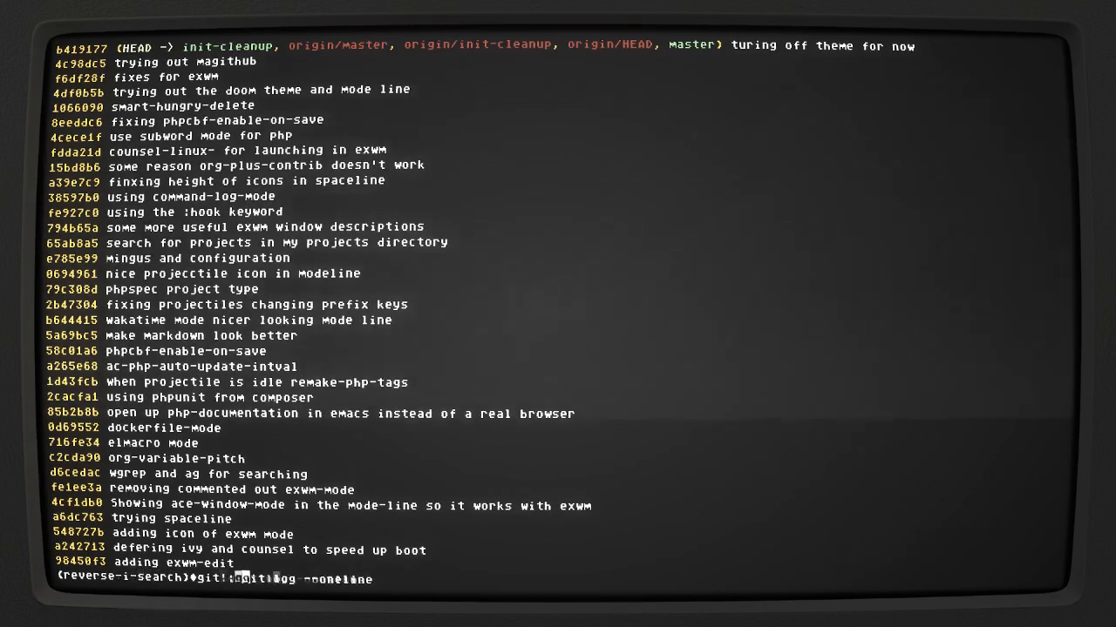
type("comm")
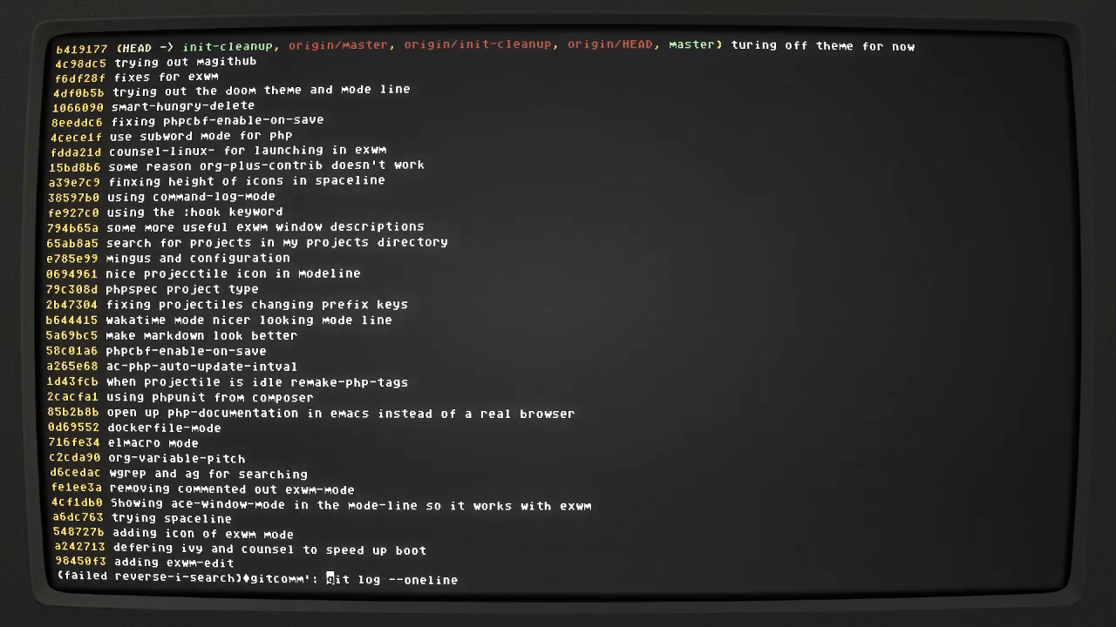
key("BackSpace")
key("BackSpace")
key("BackSpace")
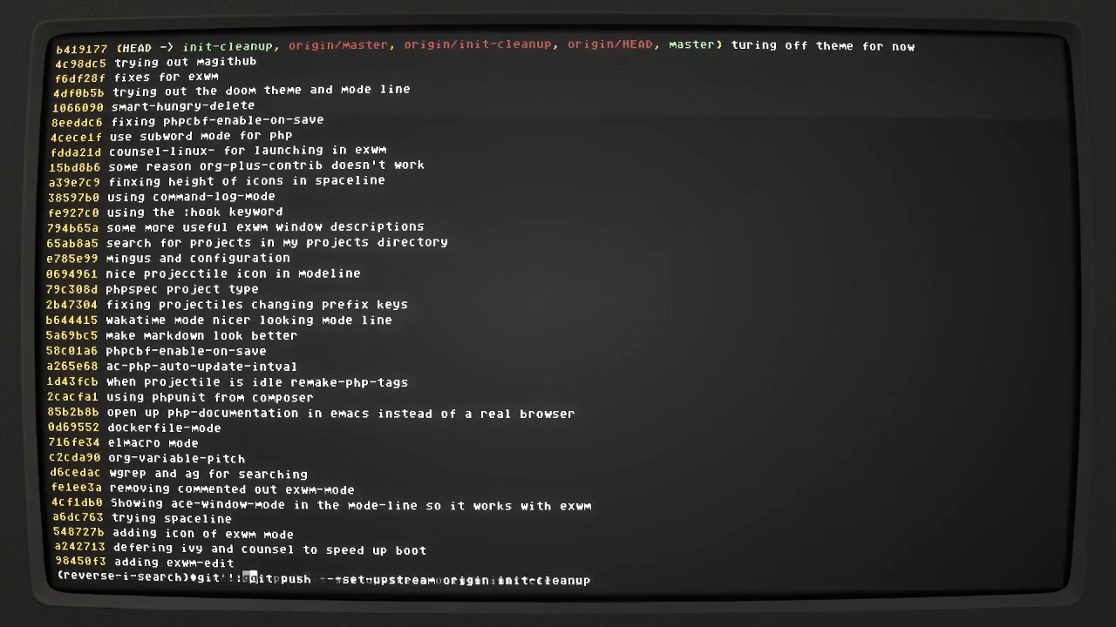
type("comm")
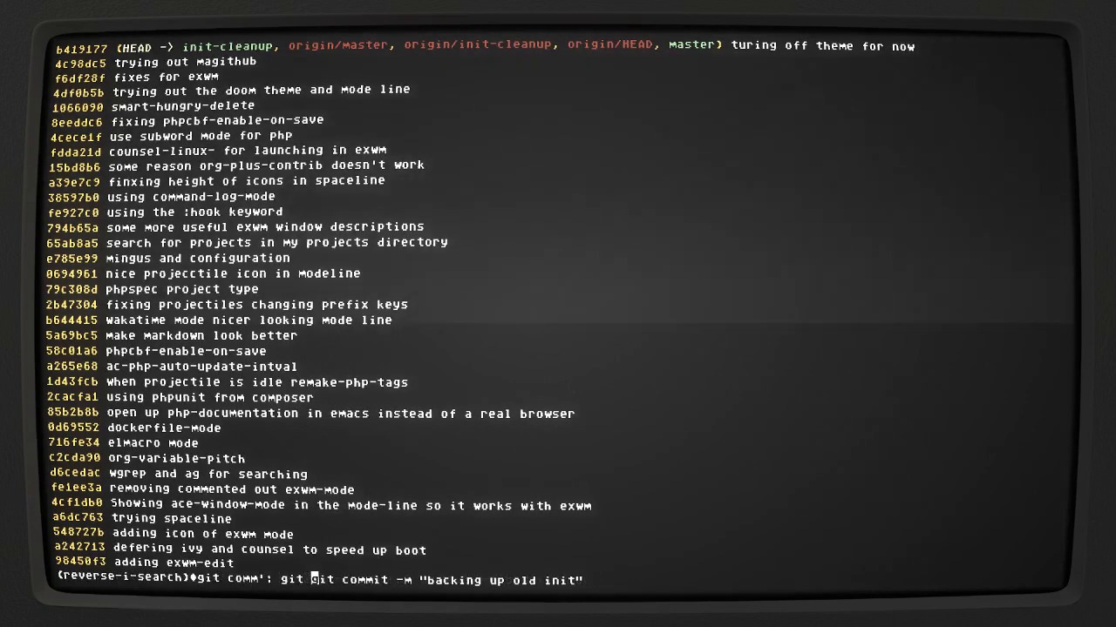
key("Return")
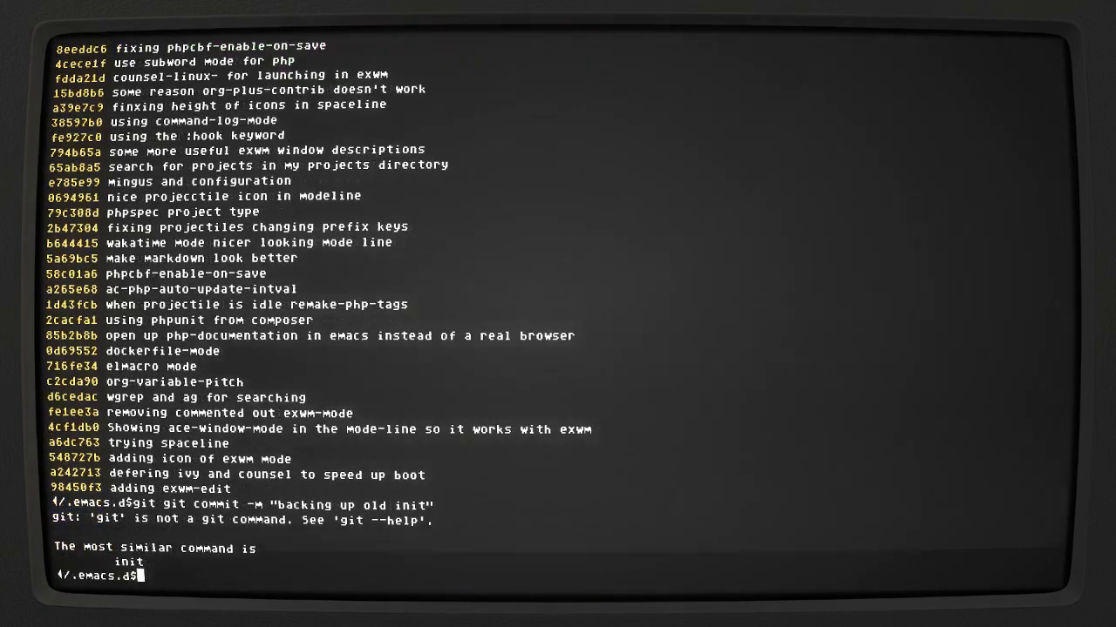
Delete the duplicated git and commit the rename as "backing up old init" (630bb94).
key("Up")
key("Home")
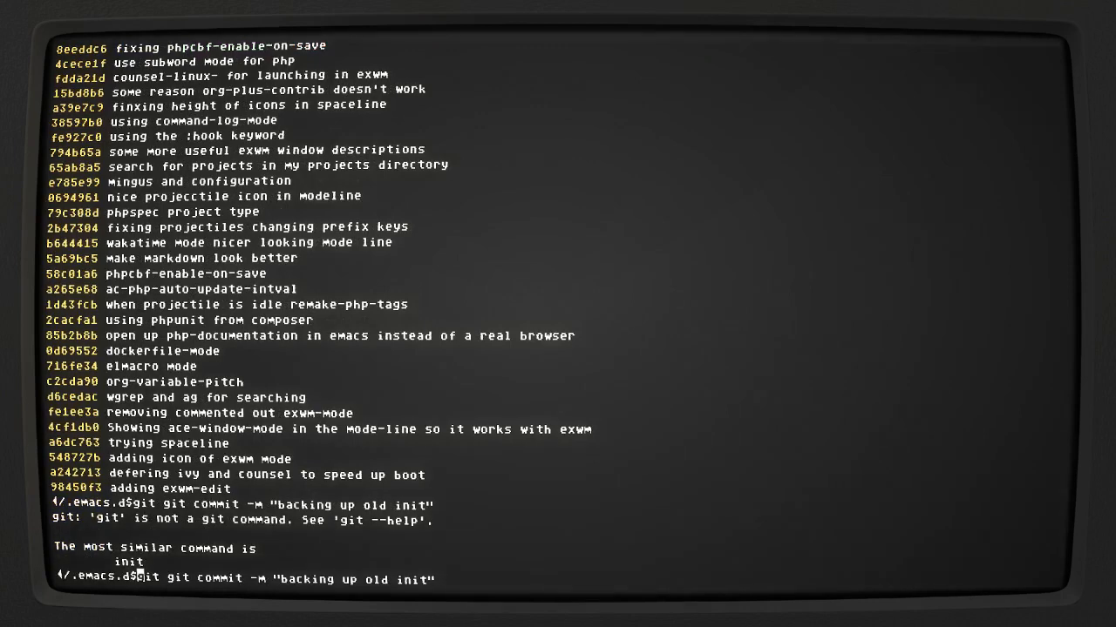
key("Delete")
key("Delete")
key("Delete")
key("Return")
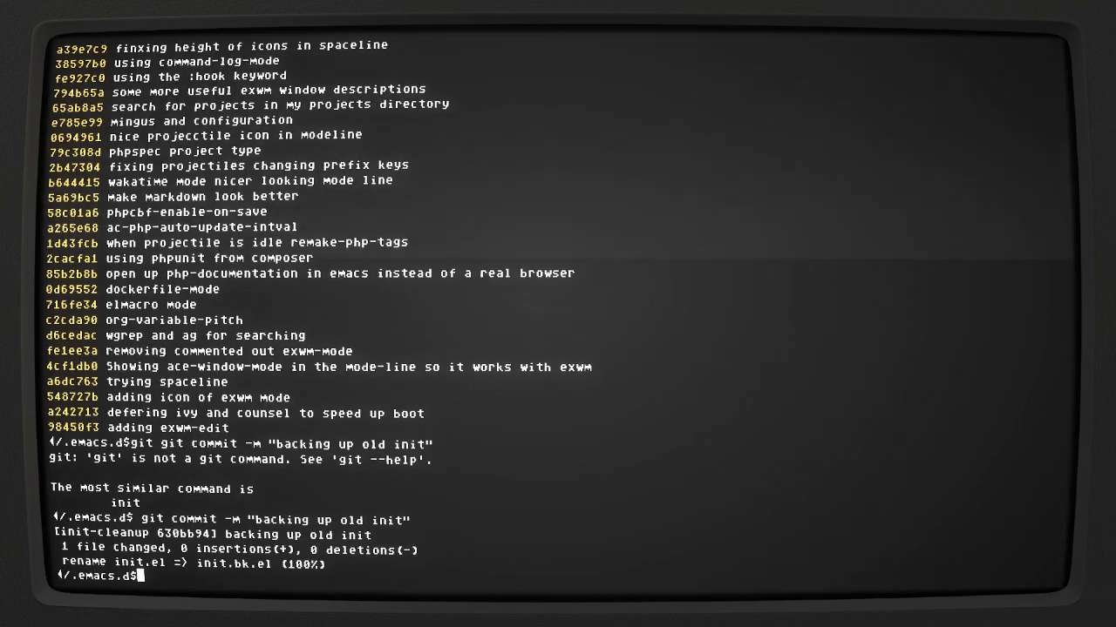
Run git push and enter the SSH passphrase to send the rename commit to origin/init-cleanup.
key("Up")
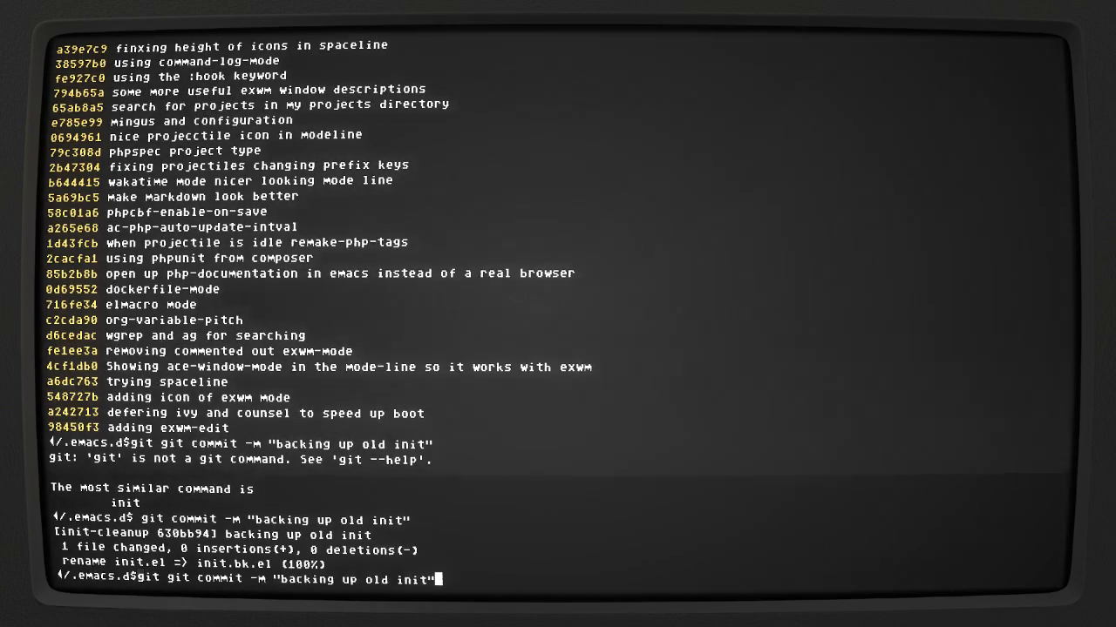
key("Down")
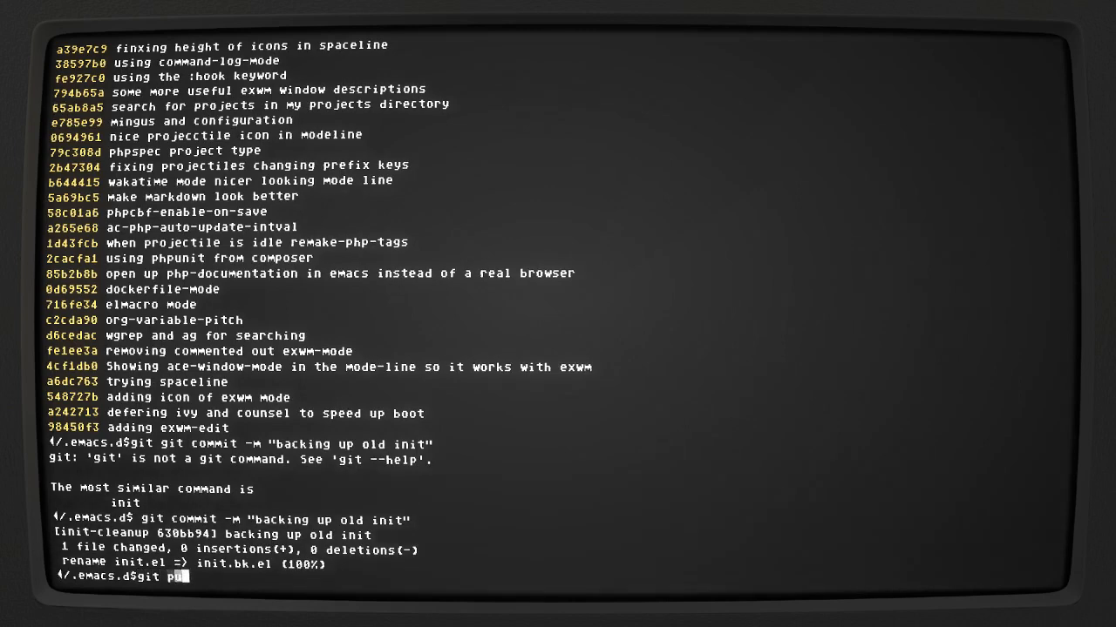
key("Return")
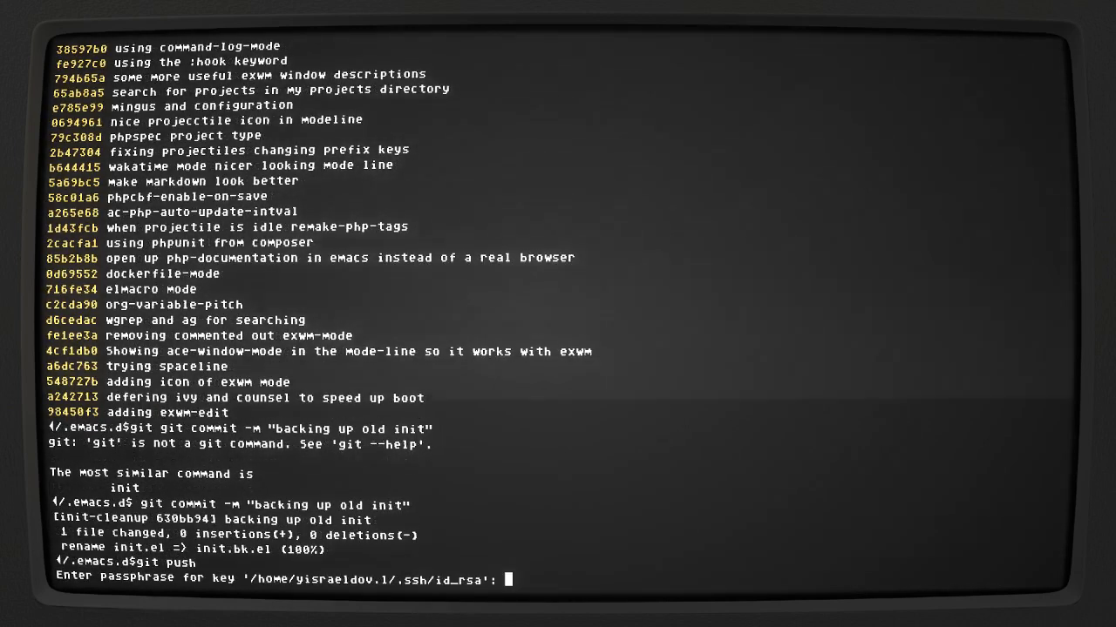
key("Return")
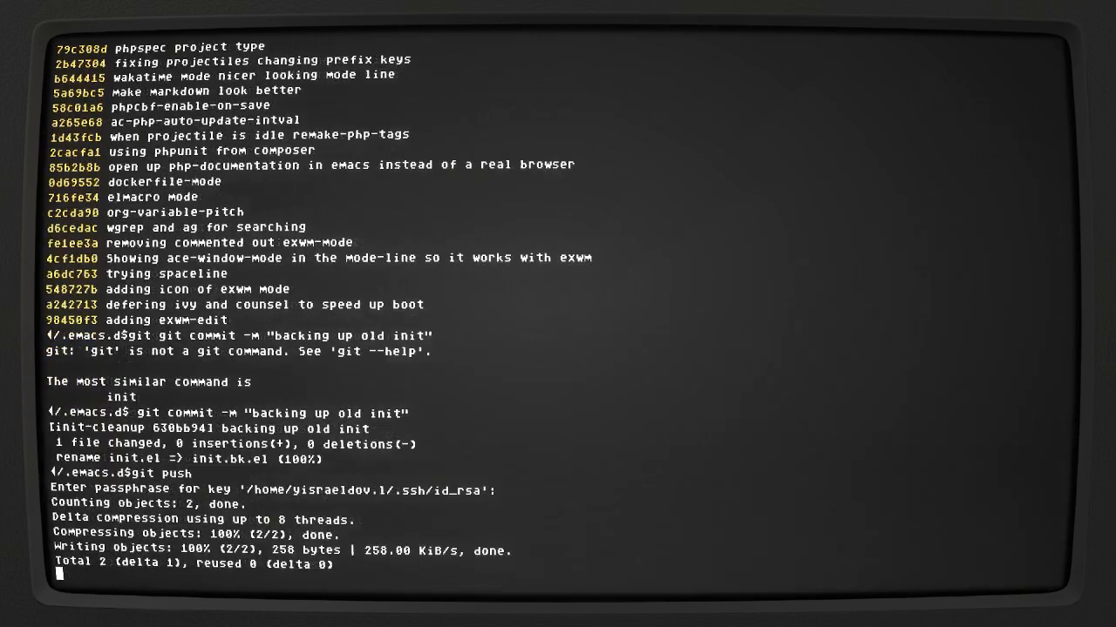